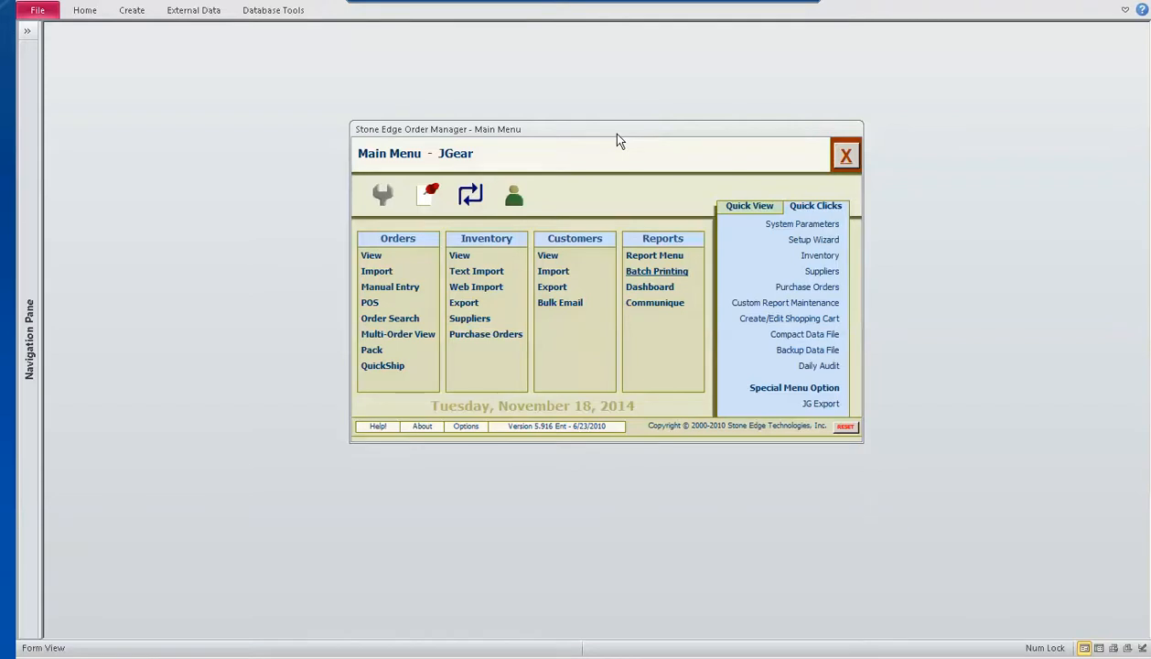
Show the database's object list and filter it to display only the queries
{"action": "left_click_drag", "start_coordinate": [617, 140], "coordinate": [661, 144]}
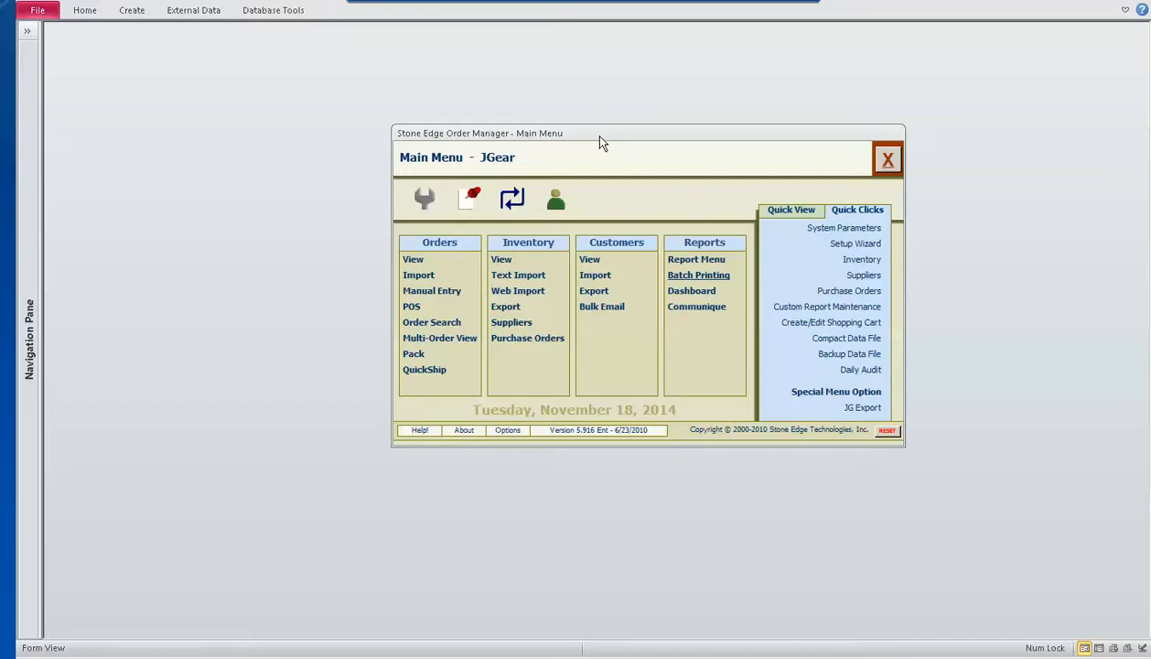
{"action": "key", "text": "F11"}
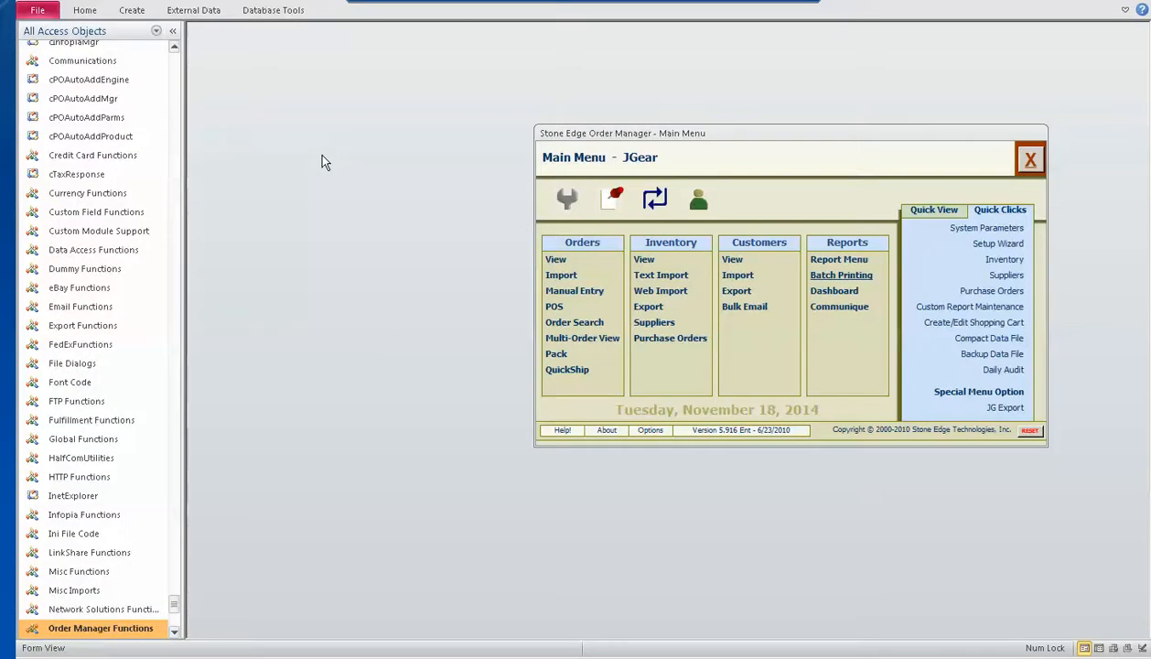
{"action": "left_click", "coordinate": [157, 33]}
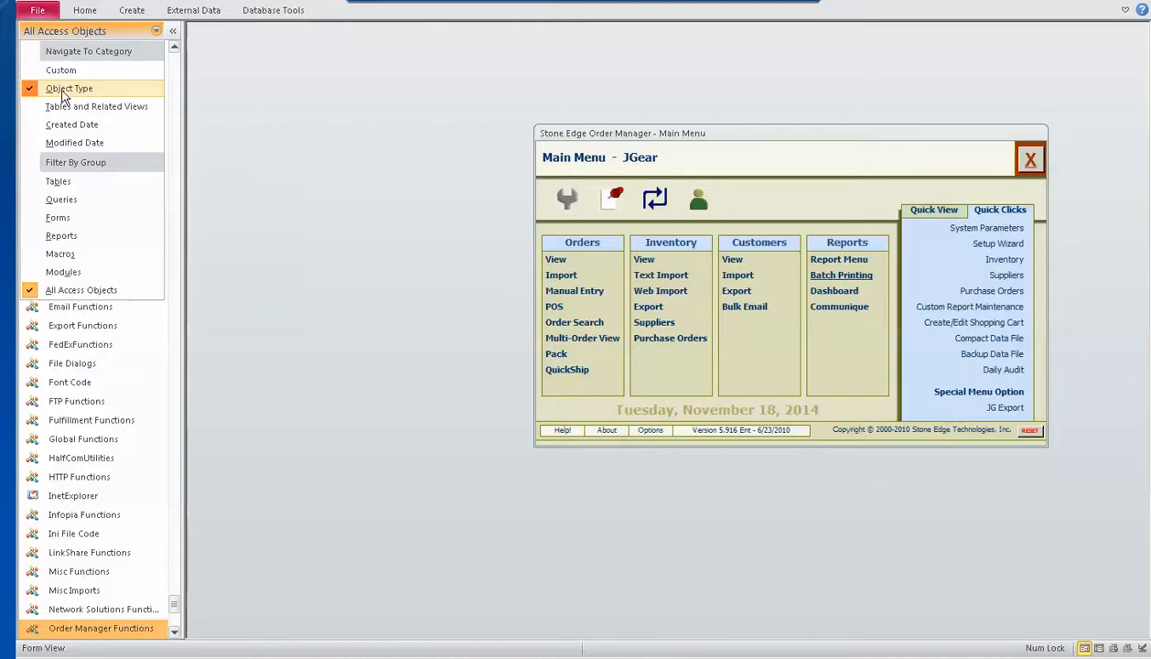
{"action": "left_click", "coordinate": [135, 29]}
{"action": "left_click", "coordinate": [154, 33]}
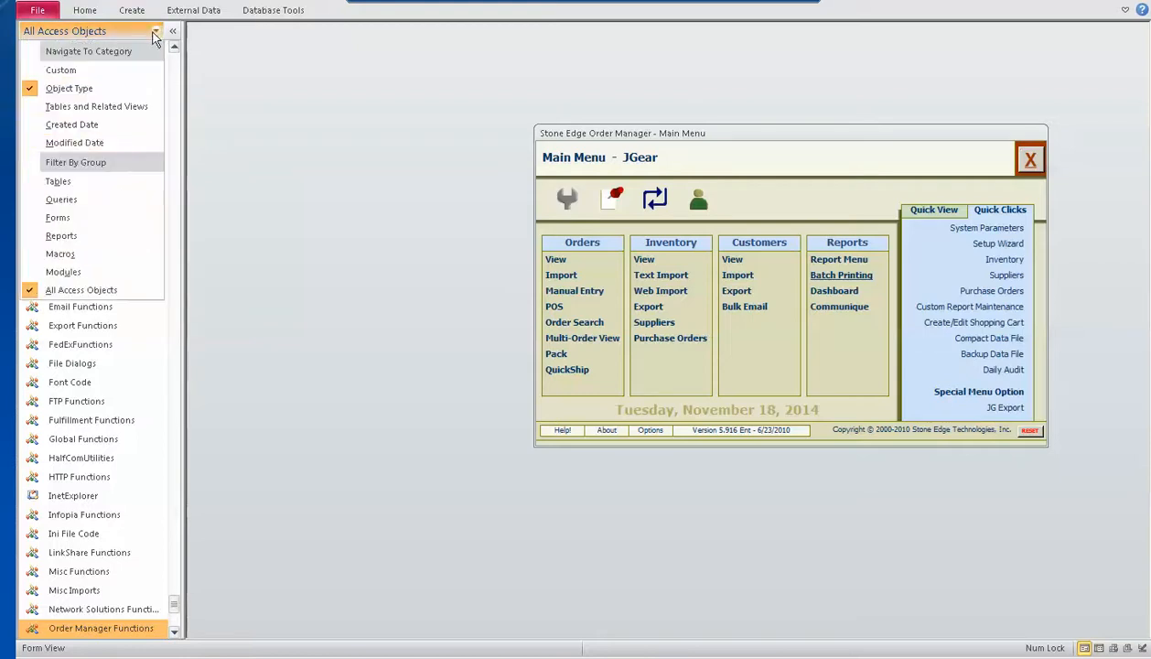
{"action": "left_click", "coordinate": [79, 197]}
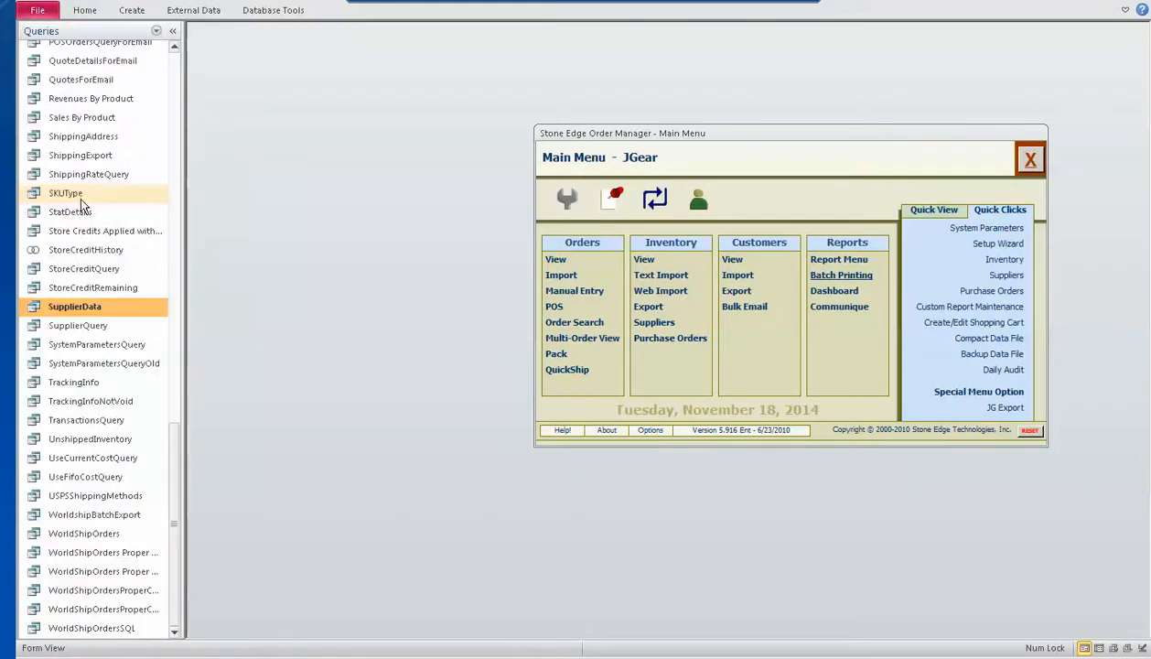
Open the InventoryQuery query in datasheet view and maximize its window
{"action": "left_click", "coordinate": [101, 206]}
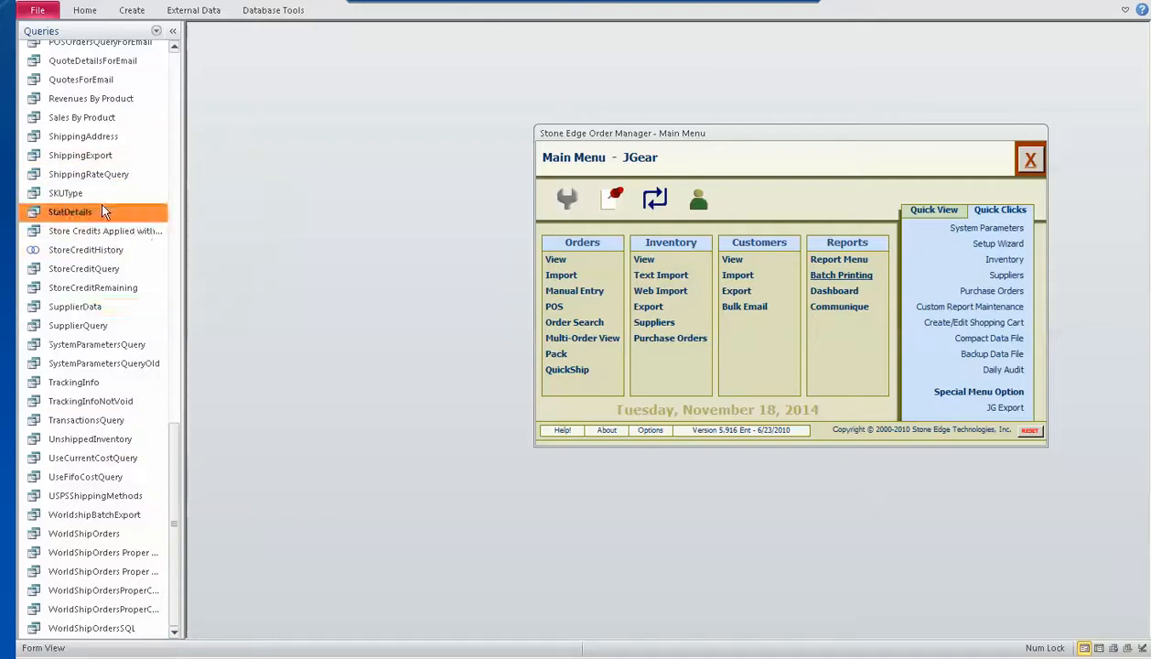
{"action": "key", "text": "i"}
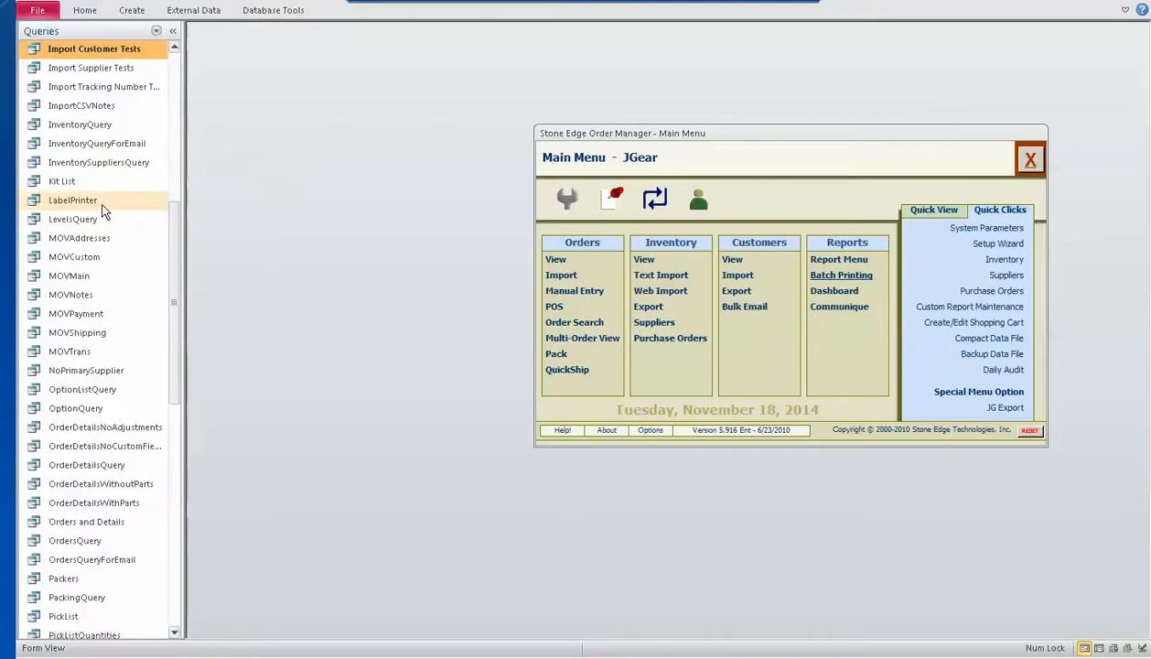
{"action": "double_click", "coordinate": [66, 128]}
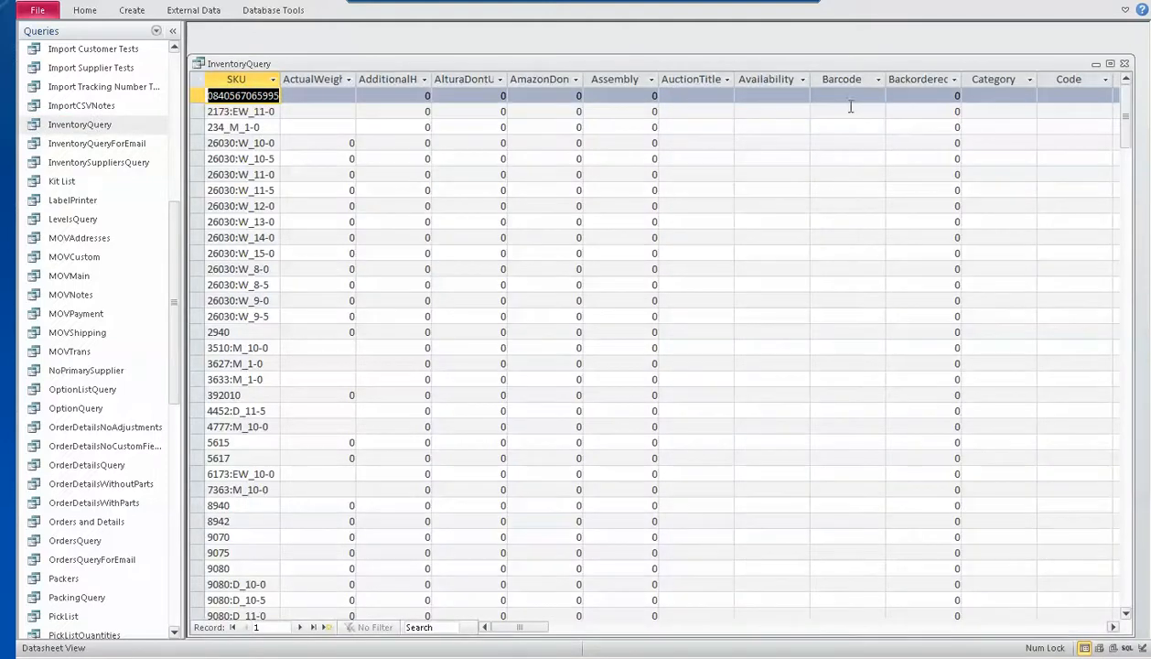
{"action": "left_click", "coordinate": [1110, 63]}
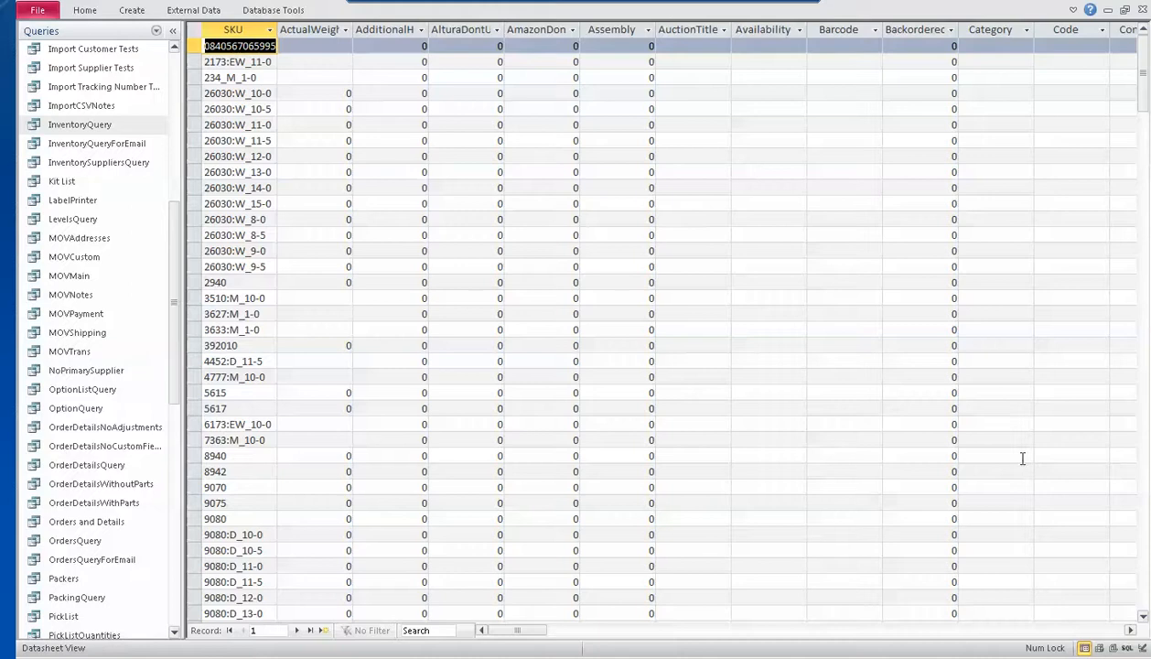
Filter the ItemName column to records containing "Caterpillar" and widen the column to show more of each name
{"action": "left_click", "coordinate": [1034, 633]}
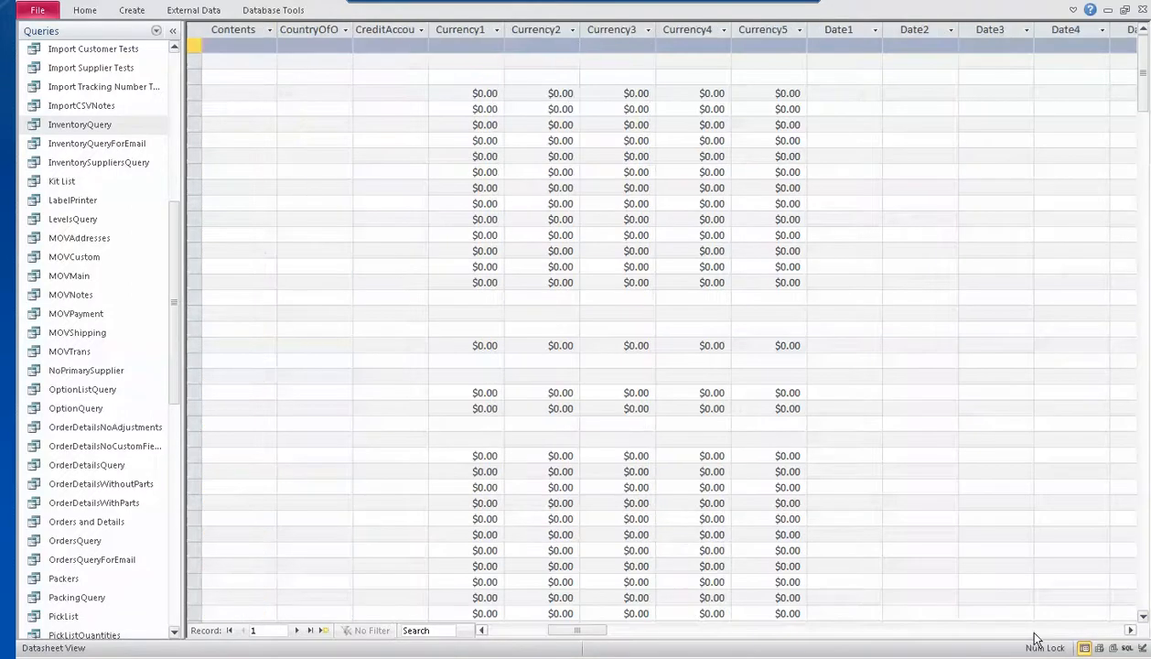
{"action": "left_click", "coordinate": [1035, 632]}
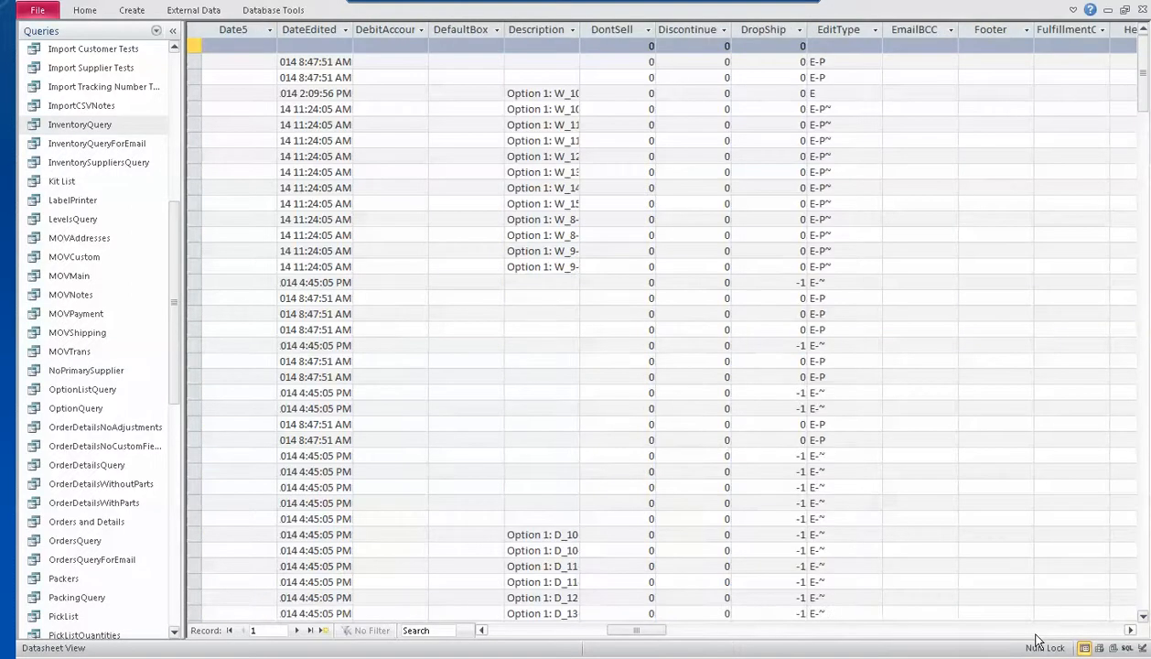
{"action": "left_click", "coordinate": [1036, 633]}
{"action": "left_click", "coordinate": [1035, 633]}
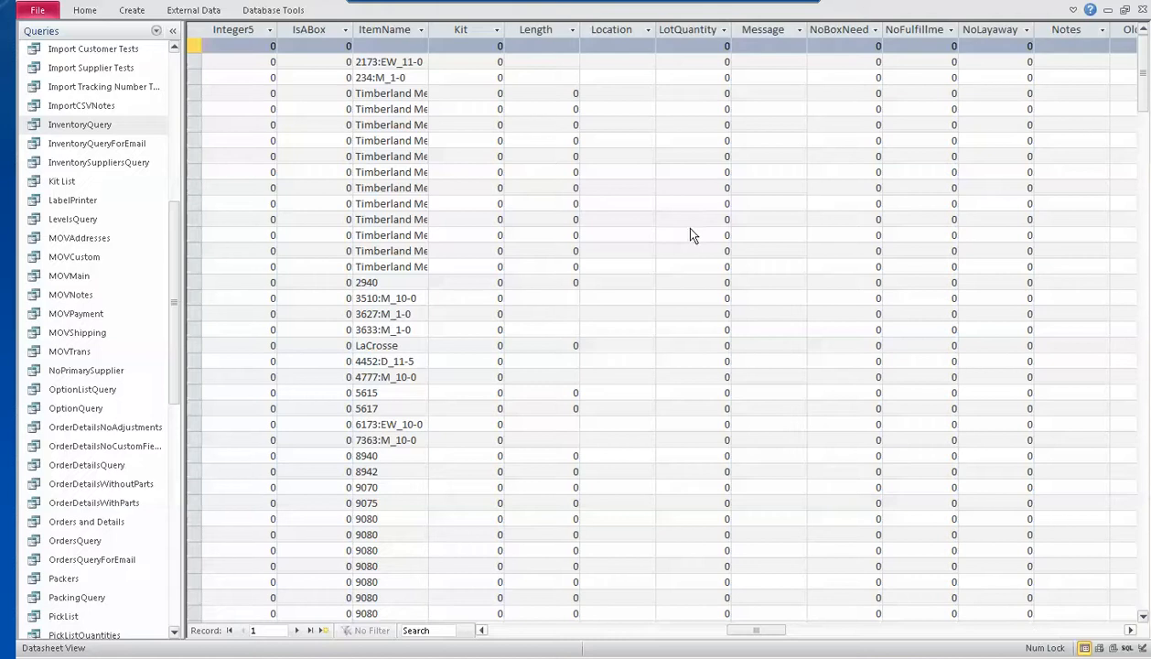
{"action": "left_click", "coordinate": [421, 30]}
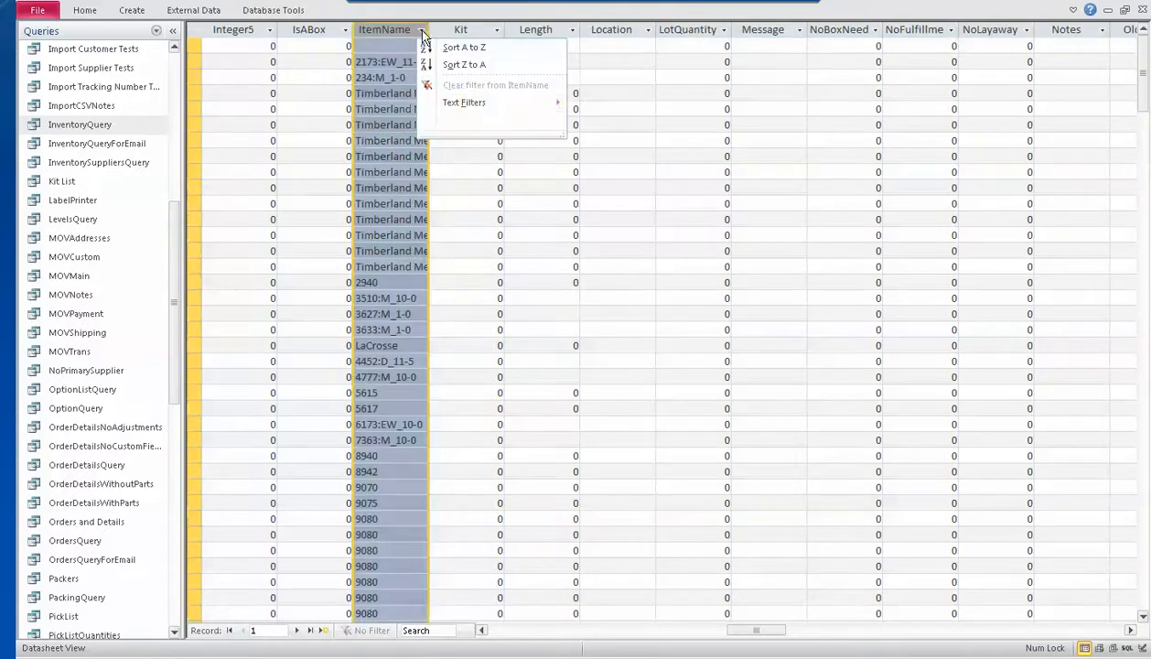
{"action": "mouse_move", "coordinate": [470, 102]}
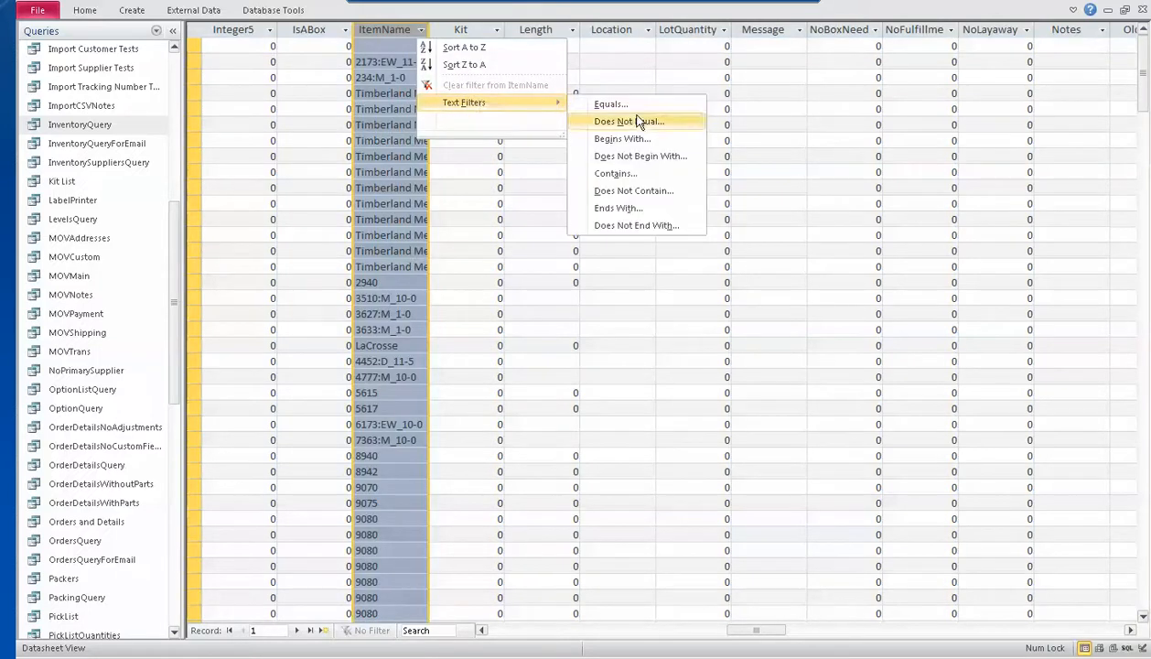
{"action": "left_click", "coordinate": [627, 174]}
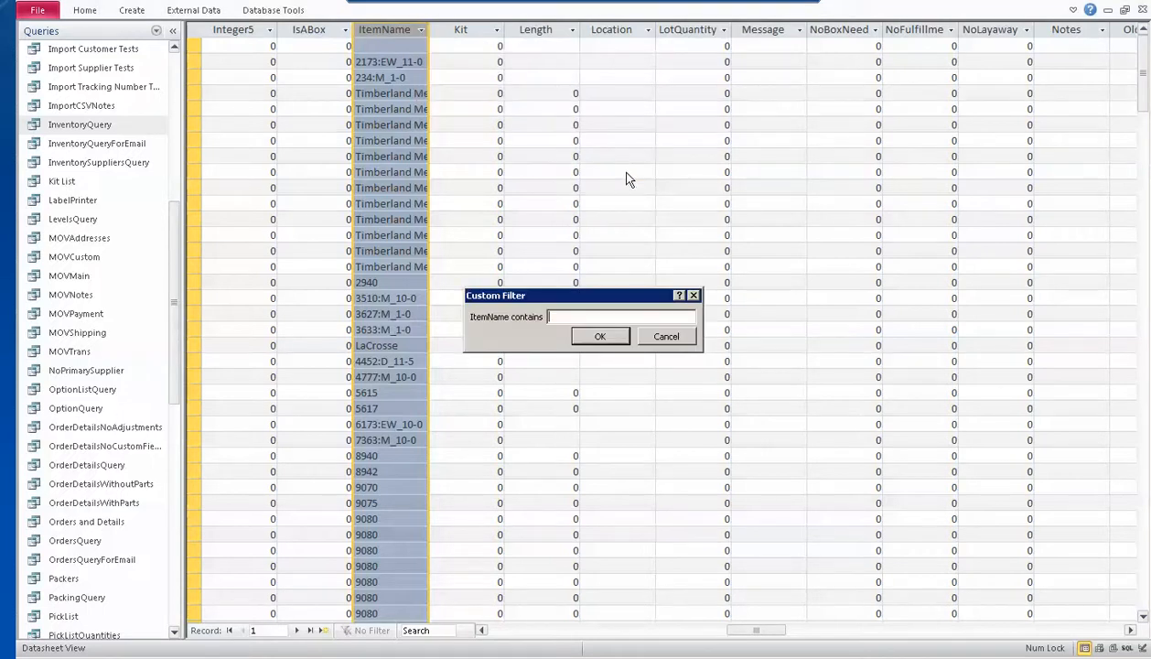
{"action": "key", "text": "BackSpace"}
{"action": "key", "text": "BackSpace"}
{"action": "type", "text": "Caterpillar"}
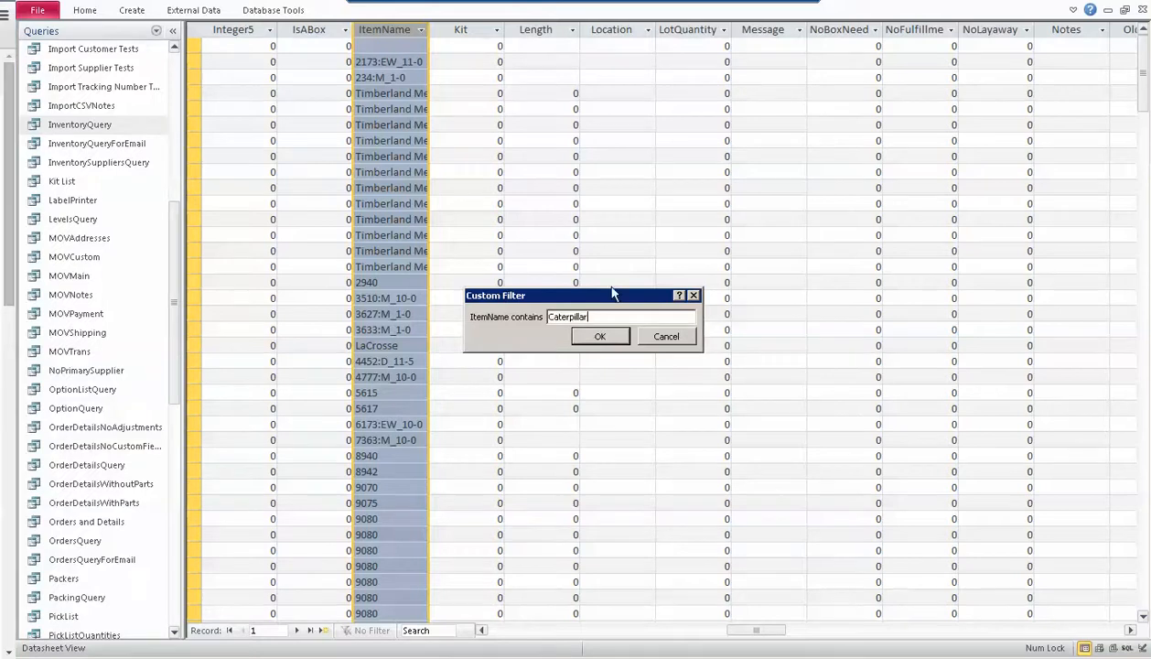
{"action": "left_click", "coordinate": [599, 337]}
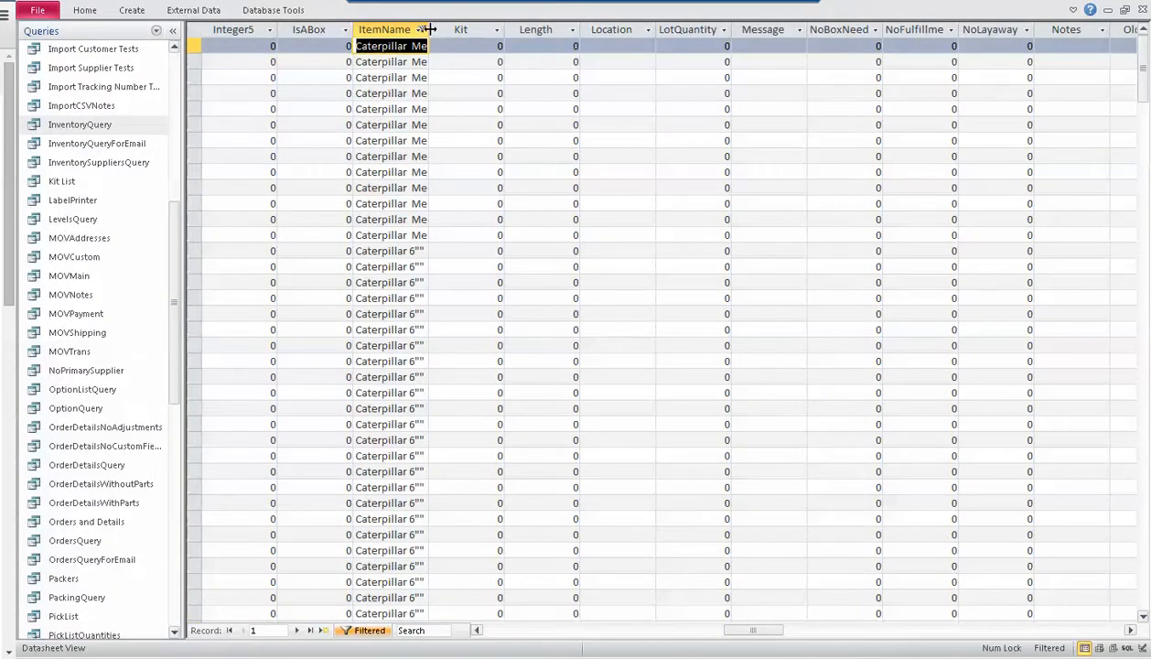
{"action": "left_click_drag", "start_coordinate": [428, 29], "coordinate": [501, 29]}
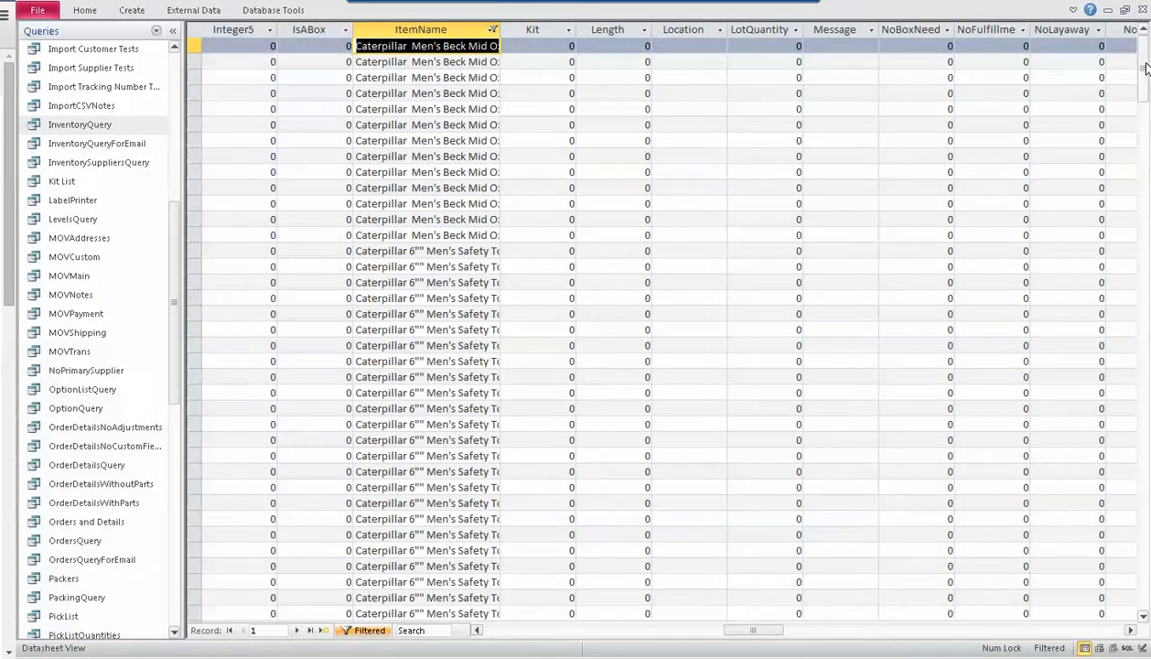
Look through the filtered Caterpillar records, examining the item names down the list
{"action": "left_click_drag", "start_coordinate": [1145, 68], "coordinate": [1142, 188]}
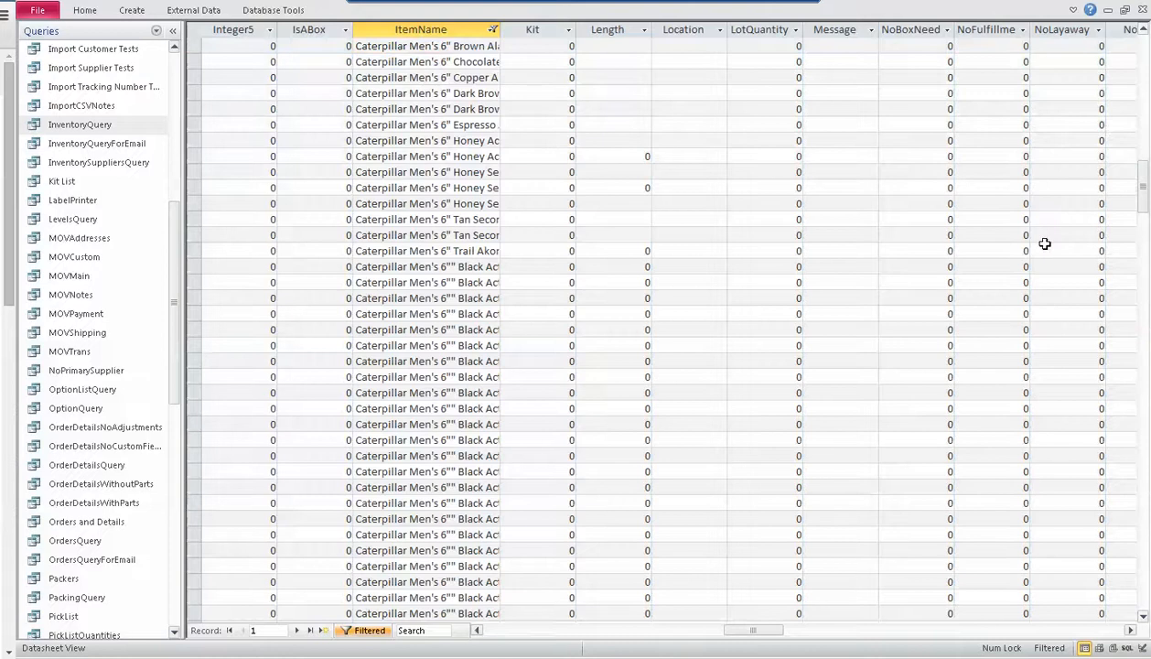
{"action": "key", "text": "Page_Down"}
{"action": "key", "text": "Page_Down"}
{"action": "key", "text": "Page_Down"}
{"action": "key", "text": "Page_Down"}
{"action": "key", "text": "Page_Down"}
{"action": "key", "text": "Page_Down"}
{"action": "key", "text": "Page_Down"}
{"action": "key", "text": "Page_Down"}
{"action": "key", "text": "Page_Down"}
{"action": "key", "text": "Page_Down"}
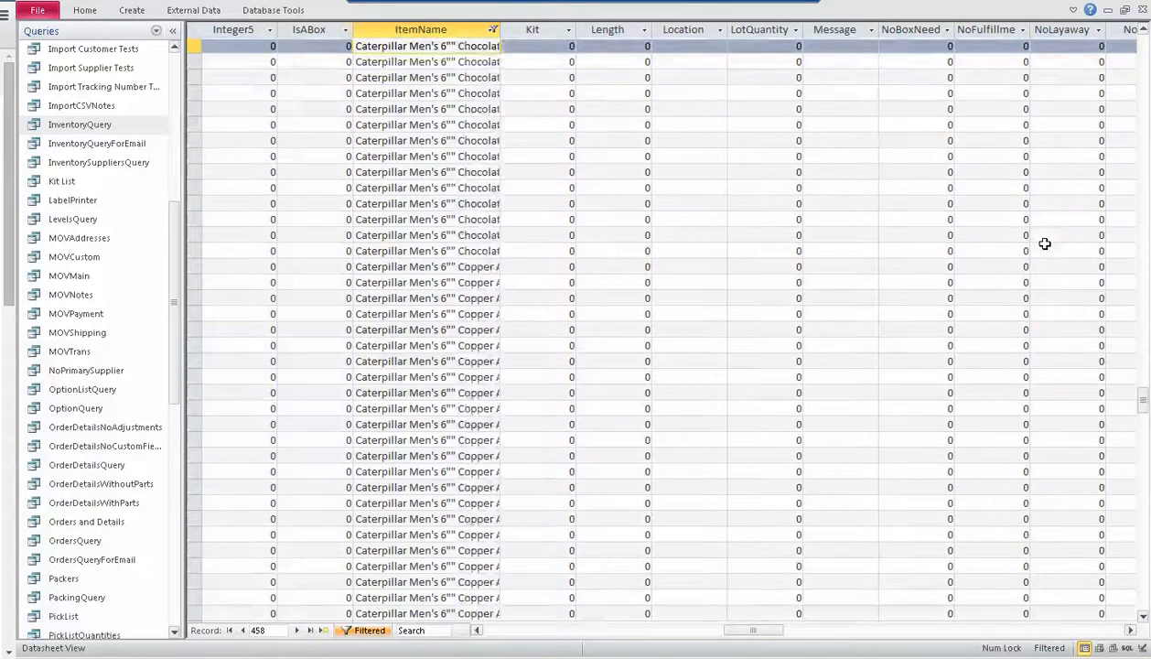
{"action": "key", "text": "Page_Down"}
{"action": "key", "text": "Page_Down"}
{"action": "key", "text": "Page_Down"}
{"action": "key", "text": "Page_Down"}
{"action": "key", "text": "Page_Down"}
{"action": "key", "text": "Page_Down"}
{"action": "key", "text": "Page_Down"}
{"action": "key", "text": "Page_Down"}
{"action": "key", "text": "Page_Down"}
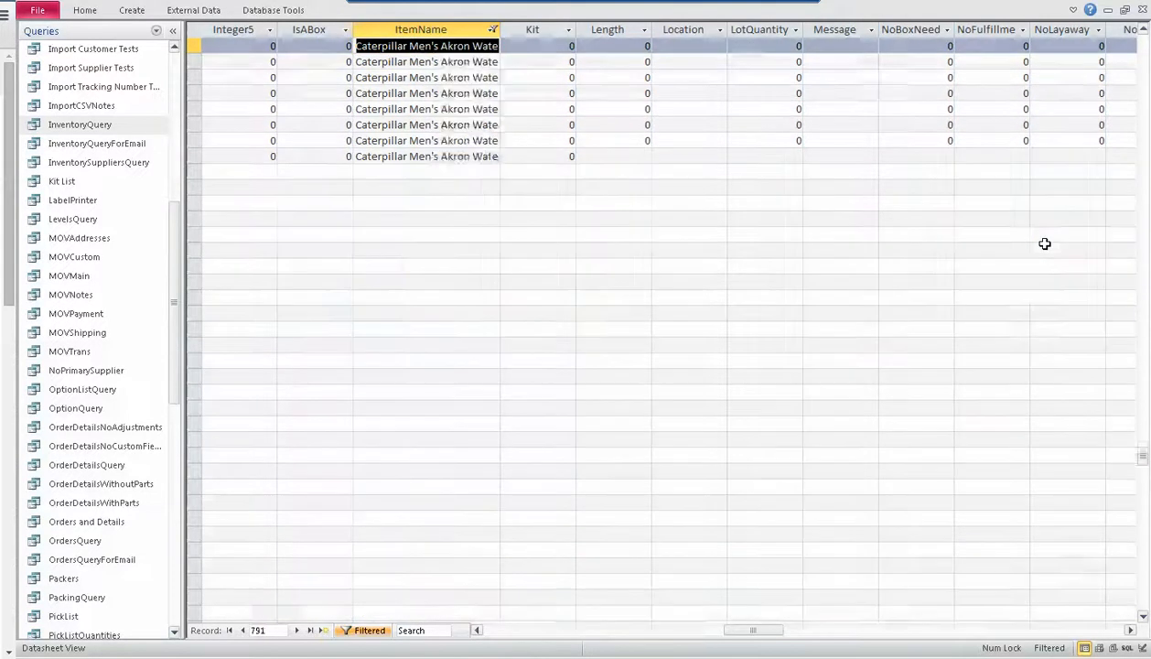
{"action": "key", "text": "Page_Down"}
{"action": "key", "text": "Page_Down"}
{"action": "key", "text": "Page_Down"}
{"action": "key", "text": "Page_Down"}
{"action": "key", "text": "Page_Down"}
{"action": "key", "text": "Page_Down"}
{"action": "key", "text": "Page_Down"}
{"action": "key", "text": "Page_Down"}
{"action": "key", "text": "Page_Down"}
{"action": "key", "text": "Page_Down"}
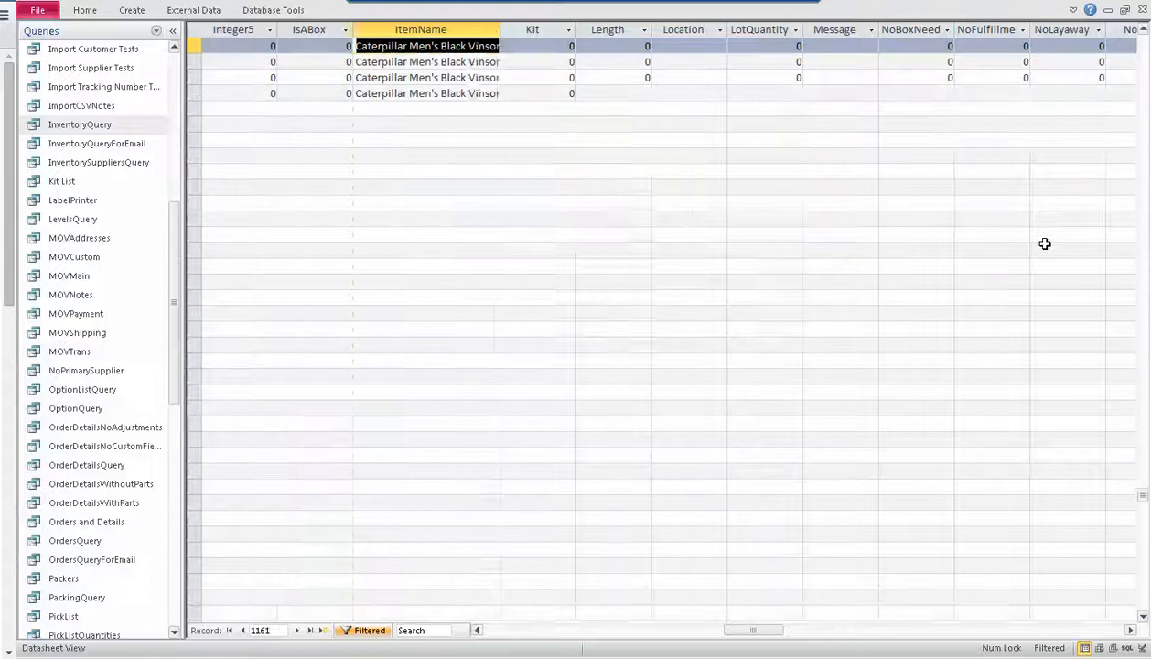
{"action": "key", "text": "Page_Down"}
{"action": "key", "text": "Page_Down"}
{"action": "key", "text": "Page_Down"}
{"action": "key", "text": "Page_Down"}
{"action": "key", "text": "Page_Down"}
{"action": "key", "text": "Page_Down"}
{"action": "key", "text": "Page_Down"}
{"action": "key", "text": "Page_Down"}
{"action": "key", "text": "Page_Down"}
{"action": "key", "text": "Page_Down"}
{"action": "key", "text": "Page_Down"}
{"action": "key", "text": "Page_Down"}
{"action": "key", "text": "Page_Down"}
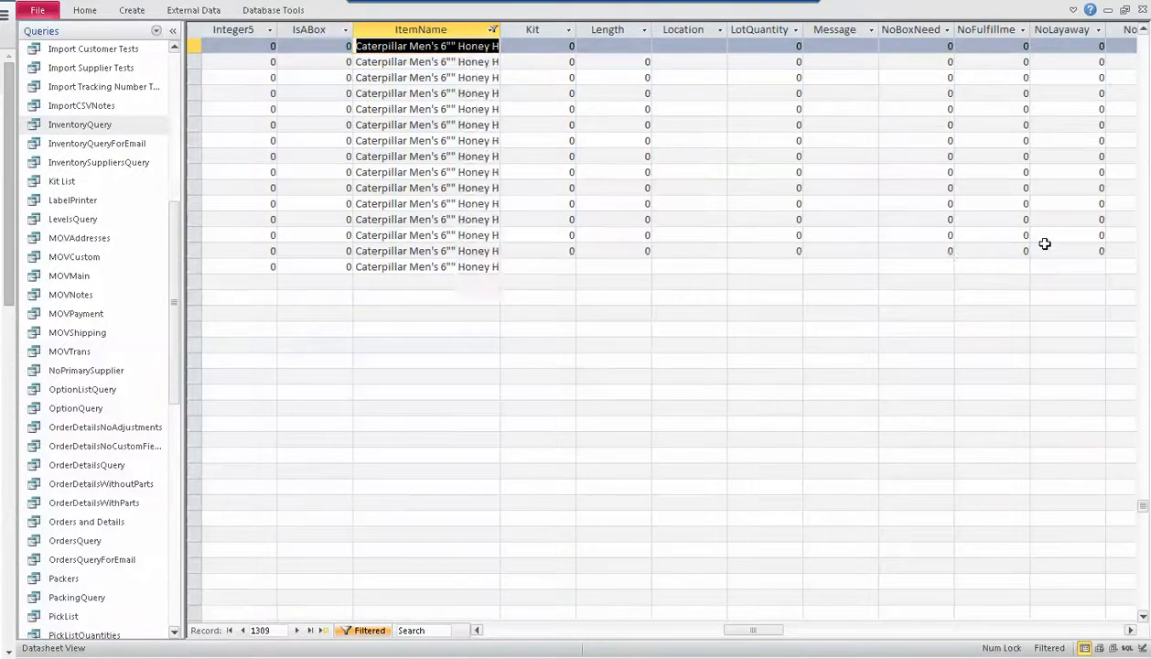
{"action": "key", "text": "Page_Down"}
{"action": "key", "text": "Page_Down"}
{"action": "key", "text": "Page_Down"}
{"action": "key", "text": "Page_Down"}
{"action": "key", "text": "Page_Down"}
{"action": "key", "text": "Page_Down"}
{"action": "key", "text": "Page_Down"}
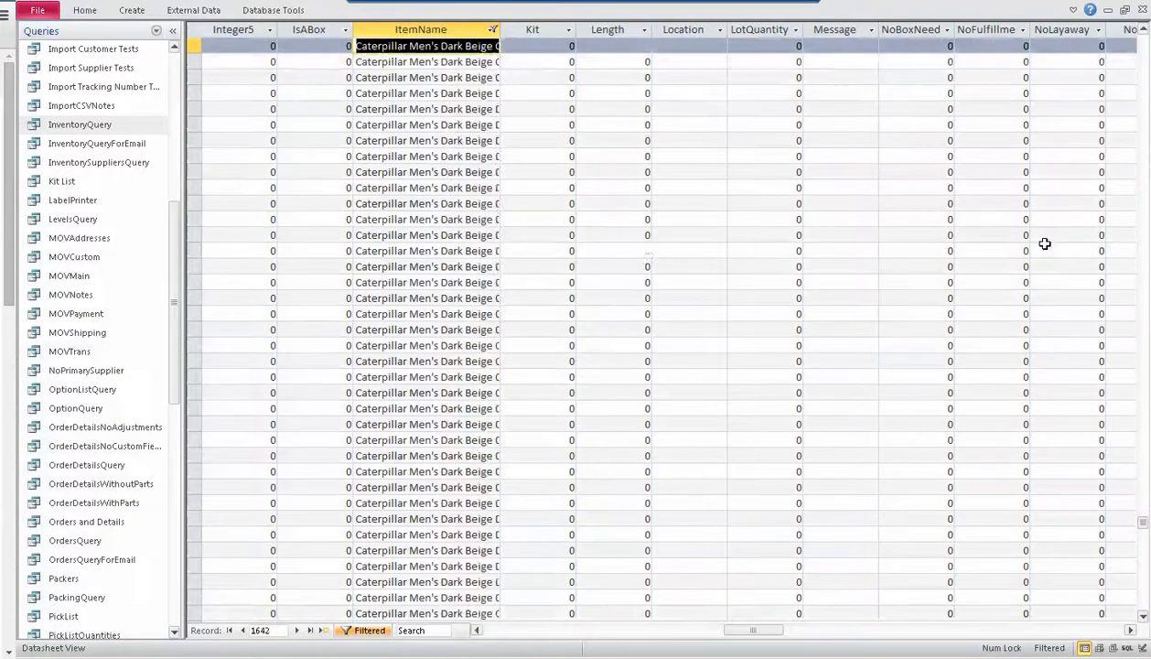
{"action": "key", "text": "Page_Down"}
{"action": "key", "text": "Page_Down"}
{"action": "key", "text": "Page_Down"}
{"action": "key", "text": "Page_Down"}
{"action": "key", "text": "Page_Down"}
{"action": "key", "text": "Page_Down"}
{"action": "key", "text": "Page_Down"}
{"action": "key", "text": "Page_Down"}
{"action": "key", "text": "Page_Down"}
{"action": "key", "text": "Page_Down"}
{"action": "key", "text": "Page_Down"}
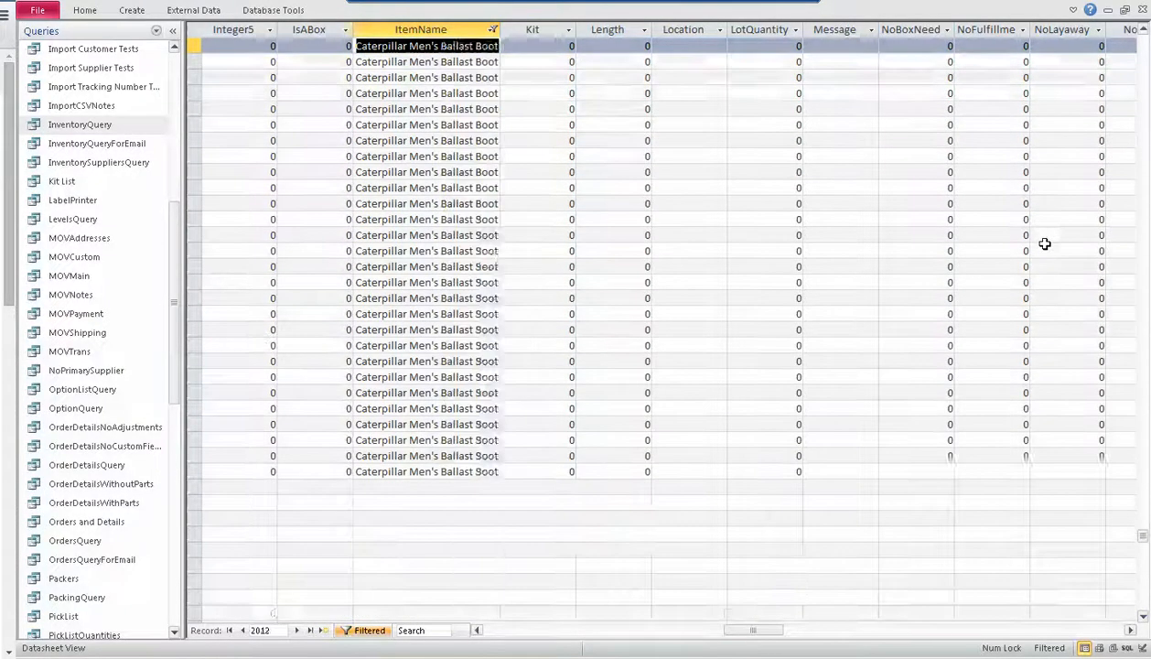
{"action": "key", "text": "Page_Down"}
{"action": "key", "text": "Page_Down"}
{"action": "key", "text": "Page_Down"}
{"action": "key", "text": "Page_Down"}
{"action": "key", "text": "Page_Down"}
{"action": "key", "text": "Page_Down"}
{"action": "key", "text": "Page_Down"}
{"action": "key", "text": "Page_Down"}
{"action": "key", "text": "Page_Down"}
{"action": "key", "text": "Page_Down"}
{"action": "key", "text": "Page_Down"}
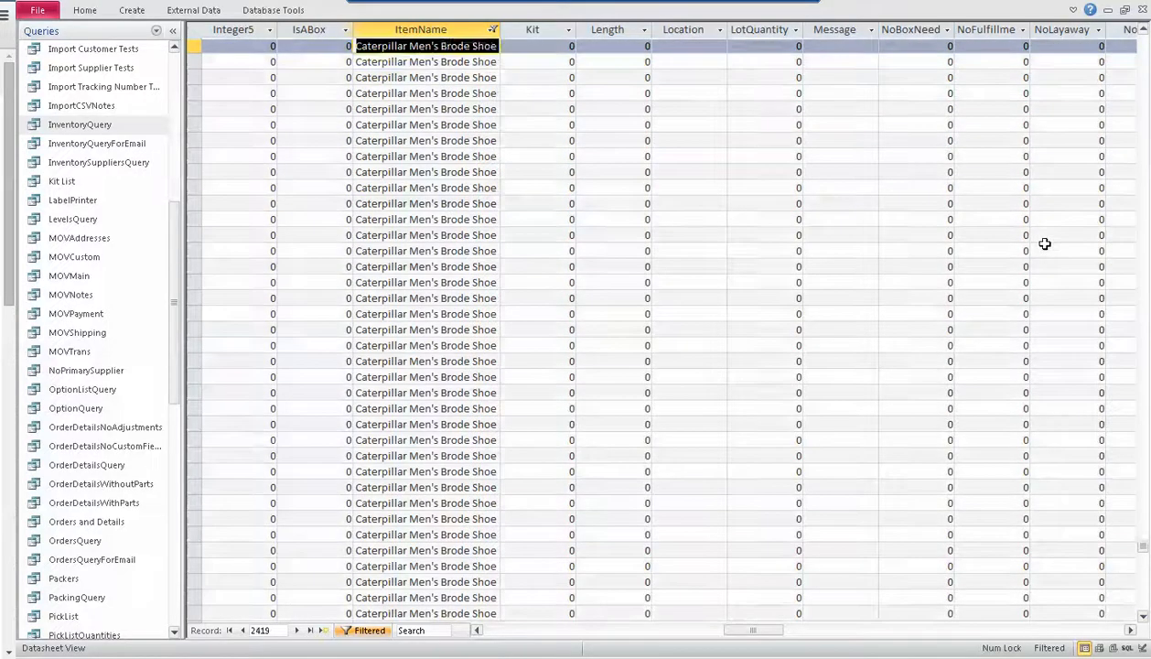
{"action": "key", "text": "Page_Down"}
{"action": "key", "text": "Page_Down"}
{"action": "key", "text": "Page_Down"}
{"action": "key", "text": "Page_Down"}
{"action": "key", "text": "Page_Down"}
{"action": "key", "text": "Page_Down"}
{"action": "key", "text": "Page_Down"}
{"action": "key", "text": "Page_Down"}
{"action": "key", "text": "Page_Down"}
{"action": "key", "text": "Page_Down"}
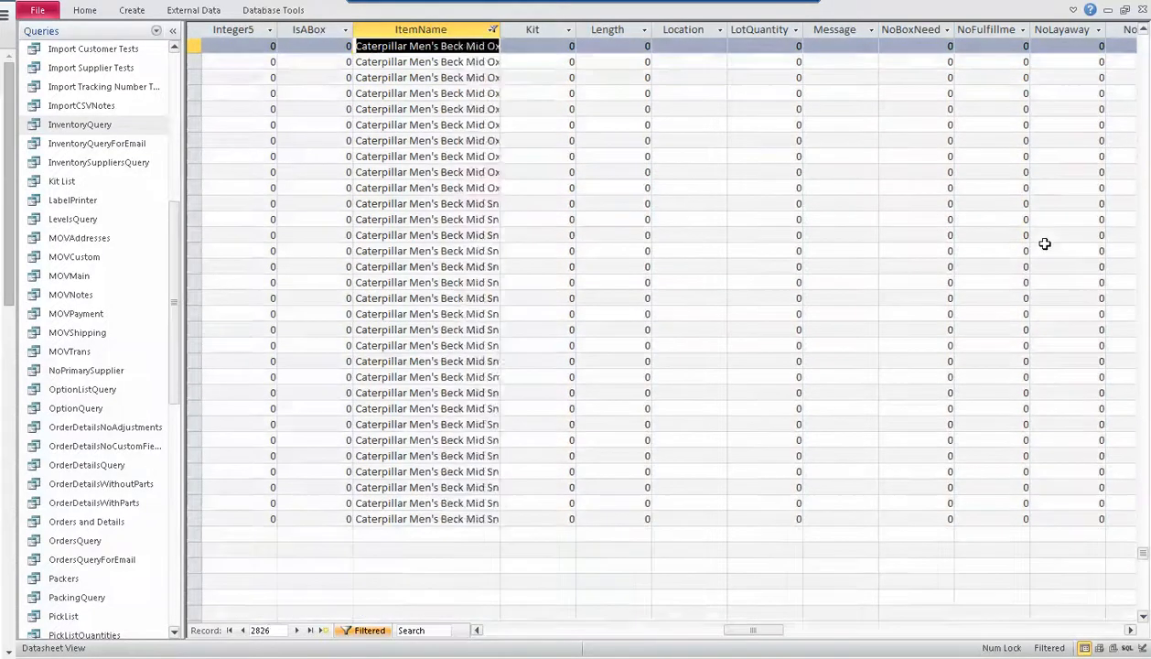
{"action": "key", "text": "Page_Down"}
{"action": "key", "text": "Page_Down"}
{"action": "key", "text": "Page_Down"}
{"action": "key", "text": "Page_Down"}
{"action": "key", "text": "Page_Down"}
{"action": "key", "text": "Page_Down"}
{"action": "key", "text": "Page_Down"}
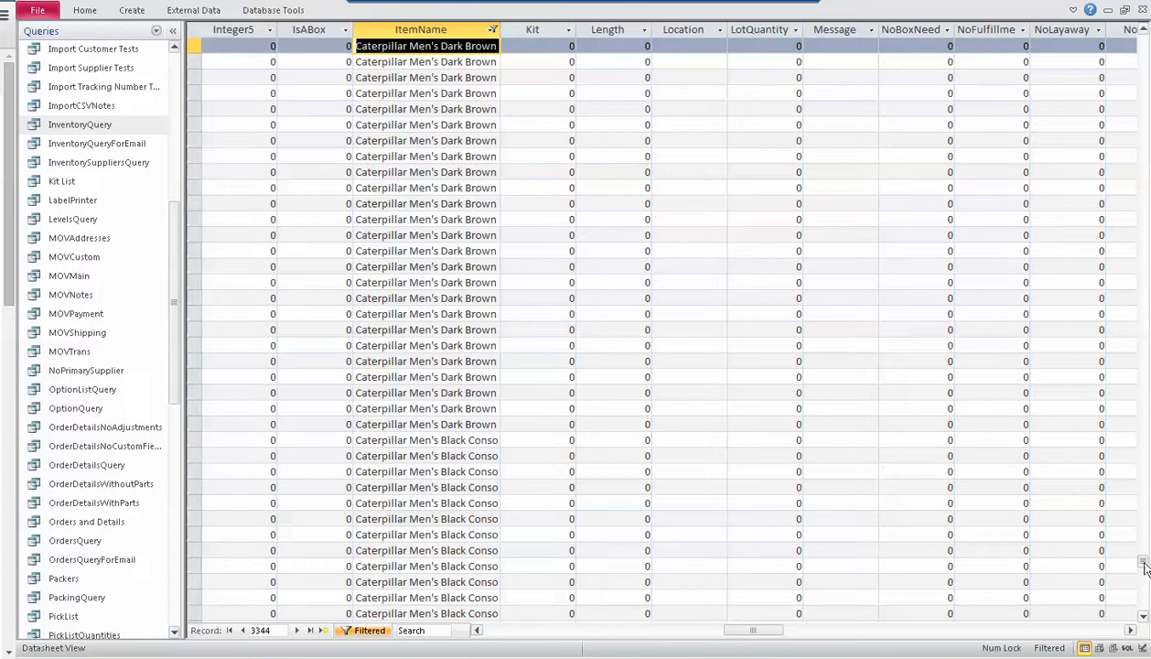
{"action": "left_click_drag", "start_coordinate": [1145, 567], "coordinate": [1143, 597]}
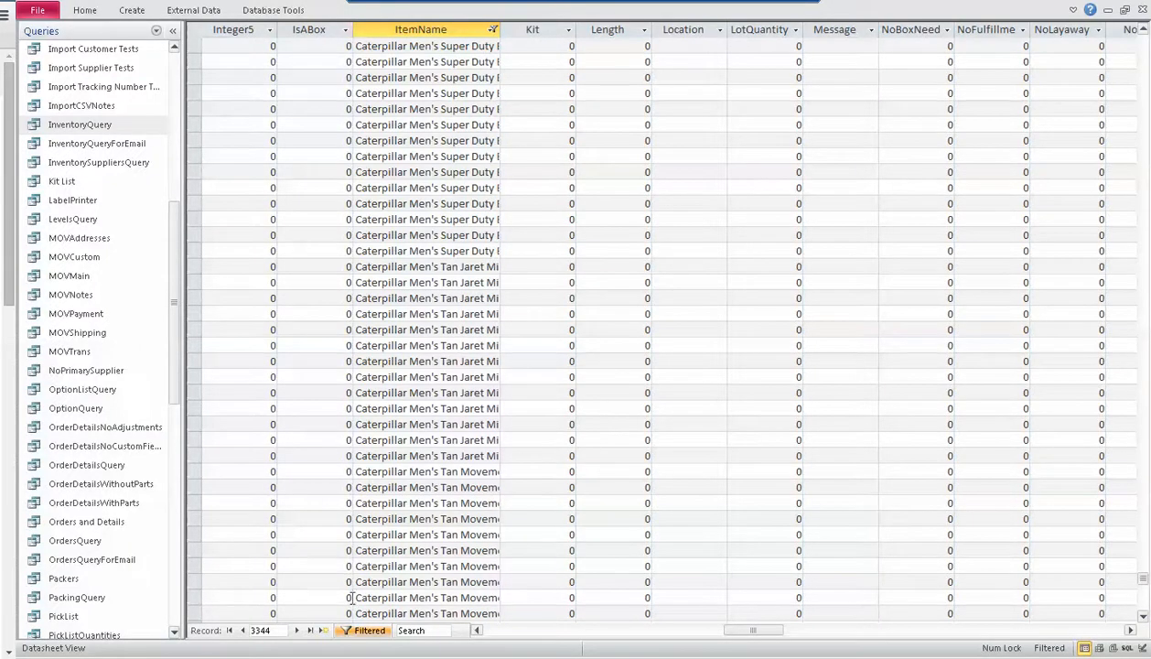
Go to the last filtered record and examine the item names near the end of the list
{"action": "left_click", "coordinate": [311, 631]}
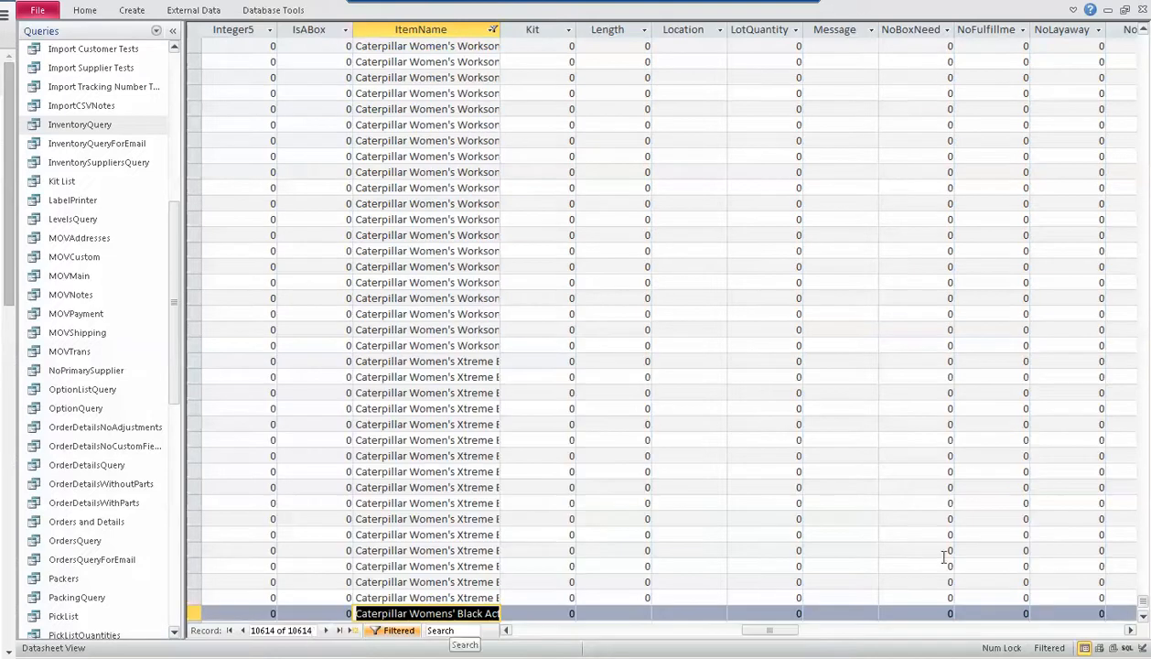
{"action": "left_click", "coordinate": [1143, 605]}
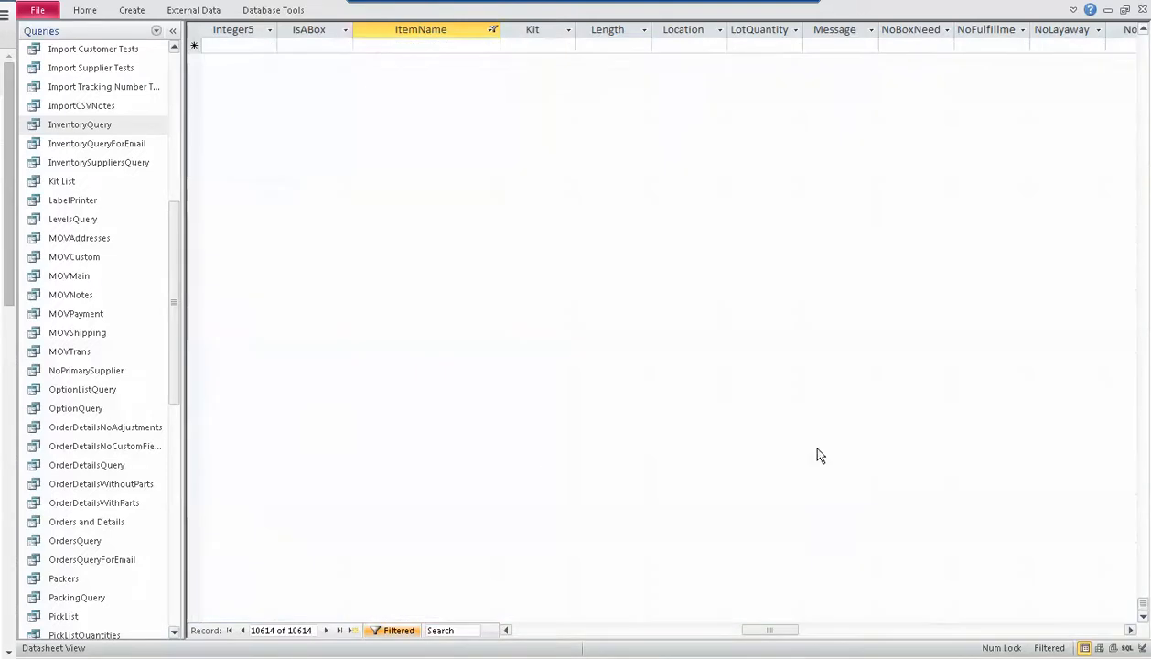
{"action": "scroll", "coordinate": [875, 286], "scroll_direction": "up", "scroll_amount": 10}
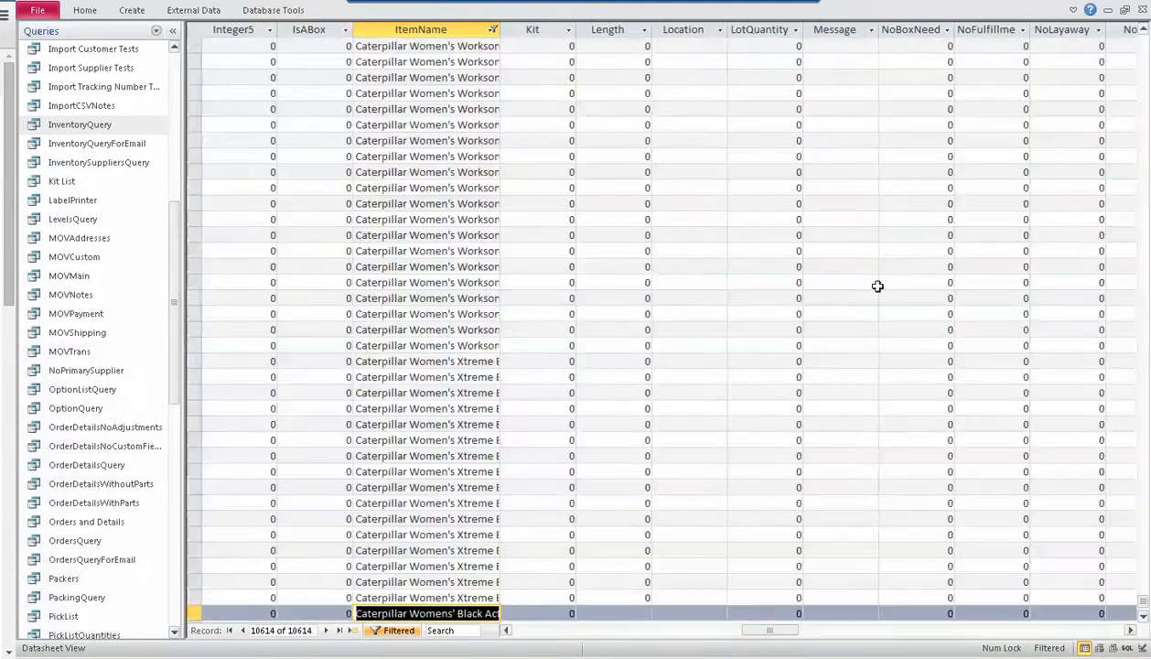
{"action": "left_click", "coordinate": [412, 550]}
{"action": "scroll", "coordinate": [427, 566], "scroll_direction": "down", "scroll_amount": 2}
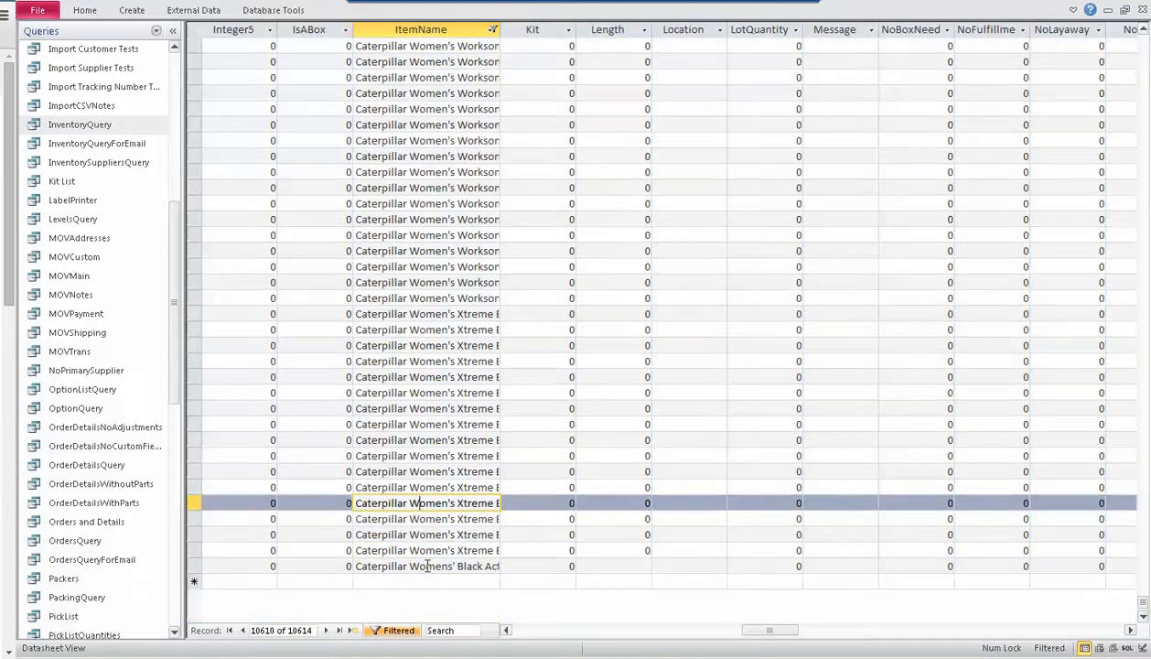
{"action": "scroll", "coordinate": [448, 490], "scroll_direction": "up", "scroll_amount": 9}
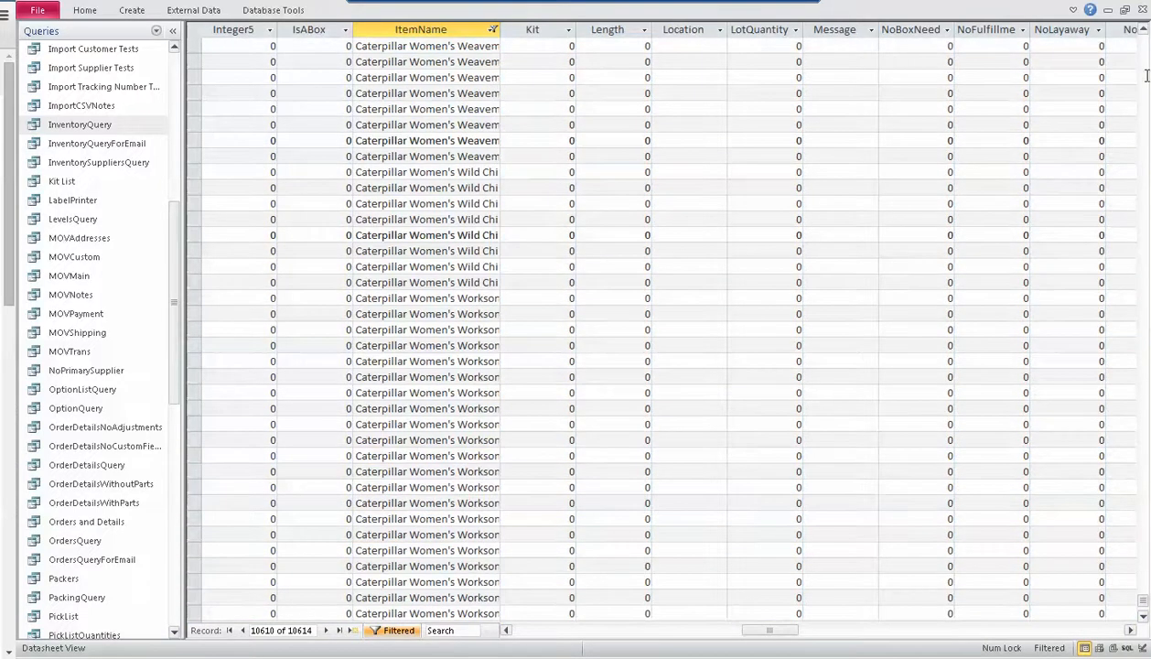
{"action": "scroll", "coordinate": [1134, 77], "scroll_direction": "down", "scroll_amount": 10}
{"action": "left_click", "coordinate": [1147, 78]}
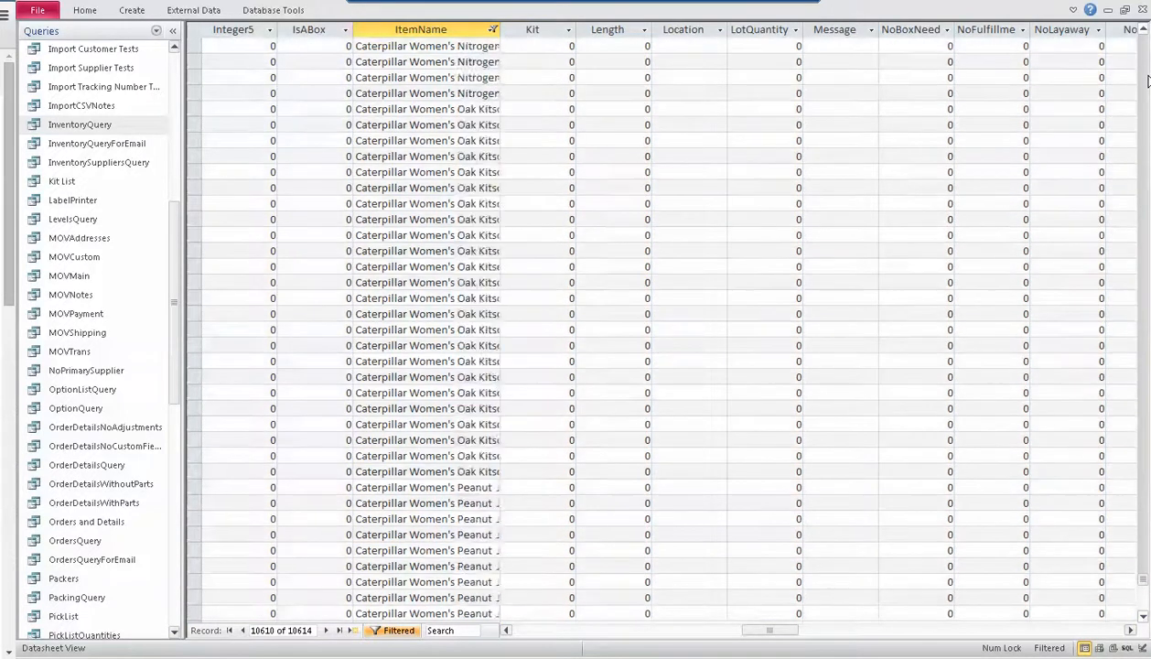
Examine the Caterpillar item names upward from the end of the list and return to the first filtered records
{"action": "left_click", "coordinate": [1147, 79]}
{"action": "left_click", "coordinate": [1147, 79]}
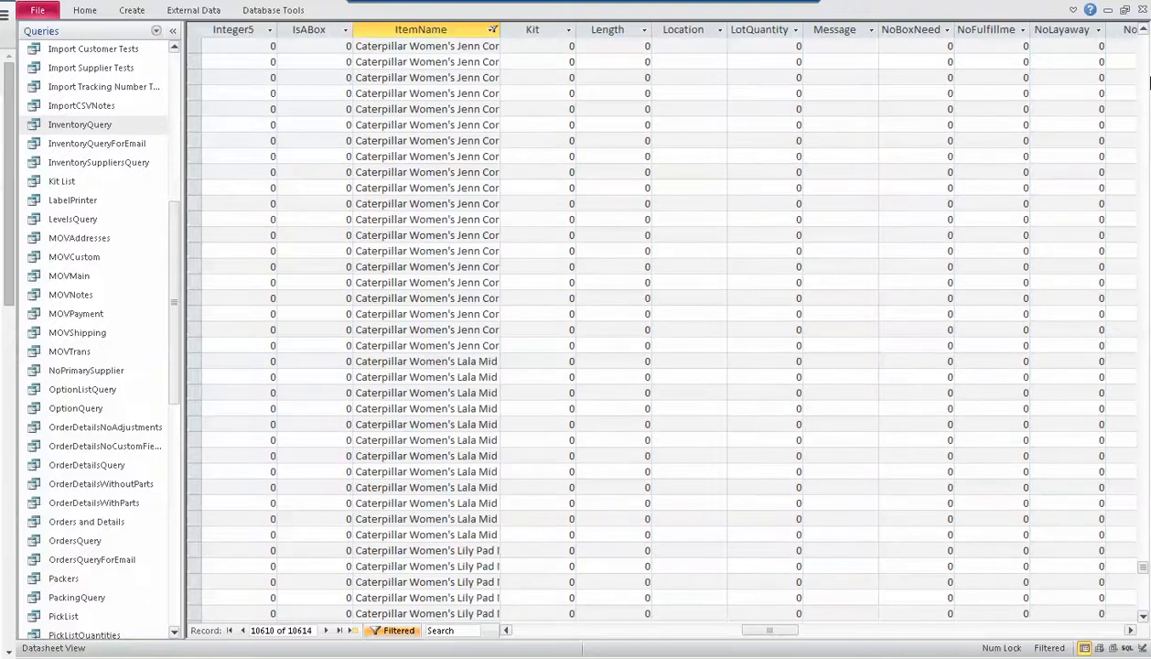
{"action": "left_click", "coordinate": [1148, 81]}
{"action": "left_click", "coordinate": [1148, 81]}
{"action": "left_click", "coordinate": [1147, 81]}
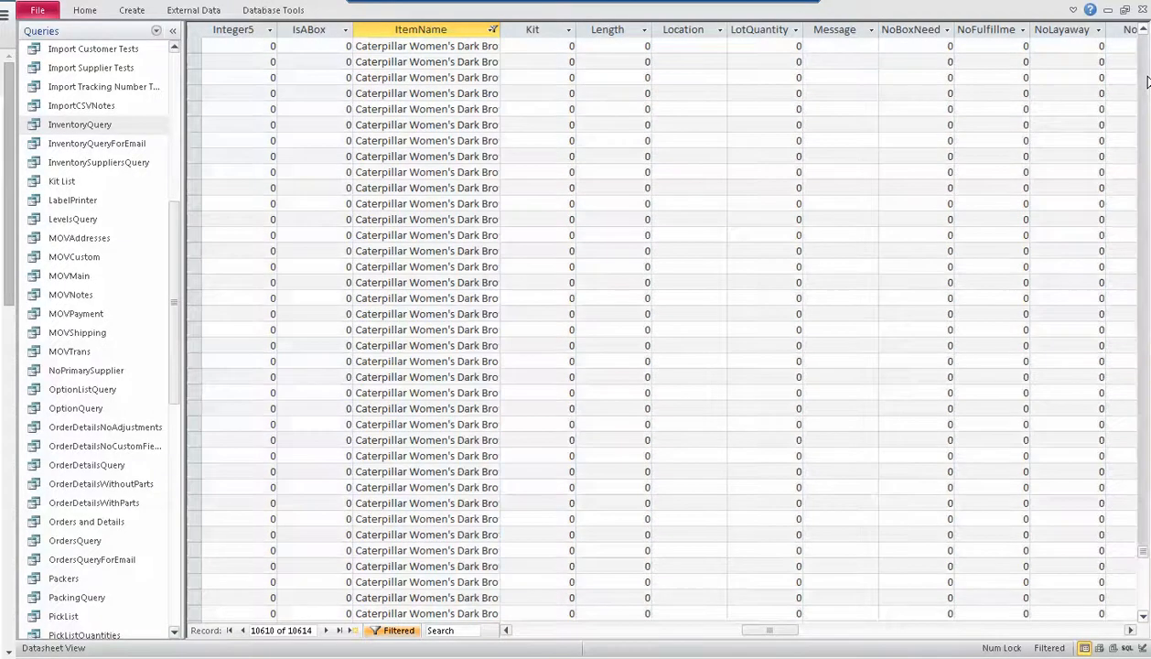
{"action": "left_click", "coordinate": [1145, 82]}
{"action": "left_click", "coordinate": [1145, 81]}
{"action": "left_click", "coordinate": [1145, 82]}
{"action": "left_click", "coordinate": [1146, 82]}
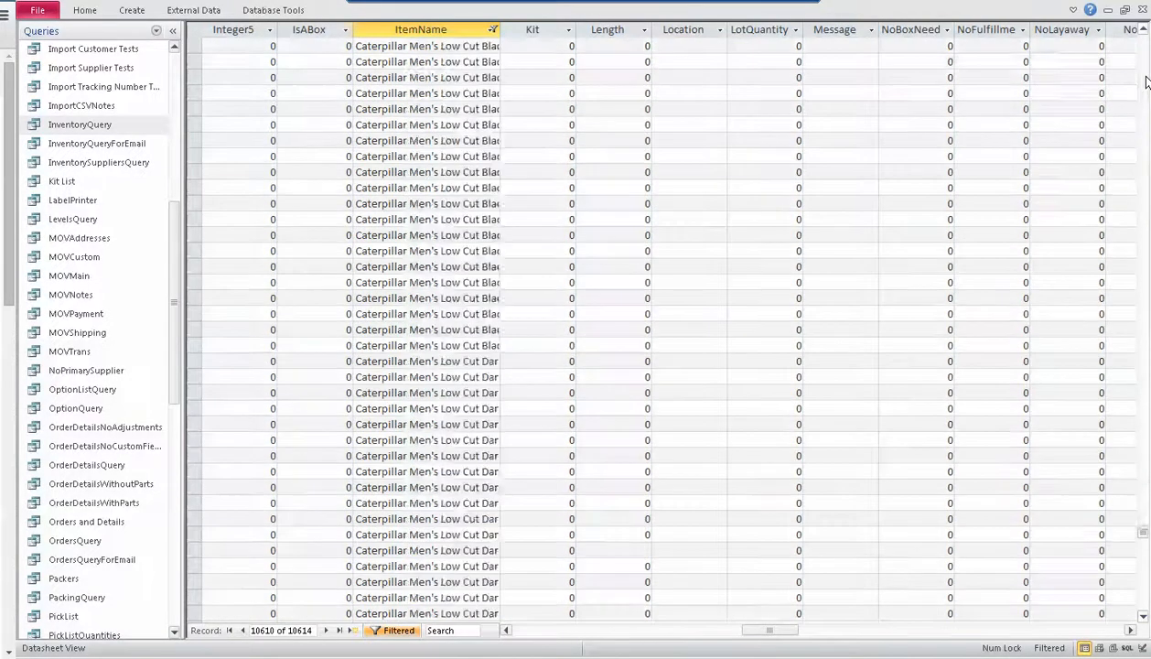
{"action": "left_click", "coordinate": [1146, 82]}
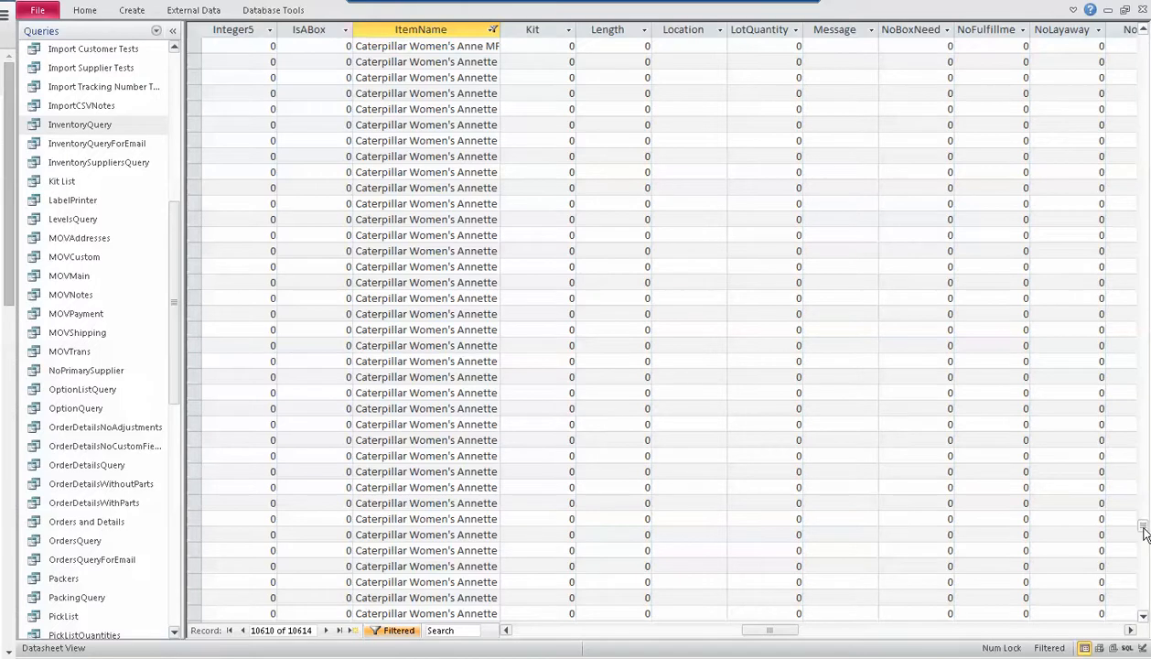
{"action": "left_click_drag", "start_coordinate": [1144, 529], "coordinate": [1144, 47]}
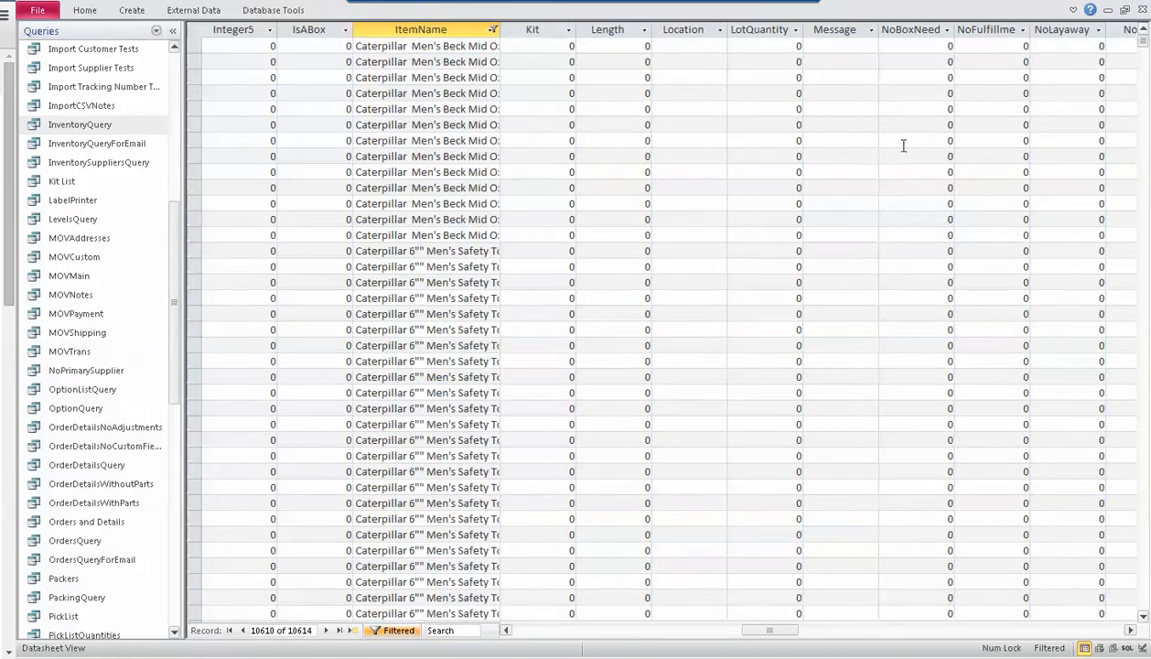
{"action": "double_click", "coordinate": [406, 92]}
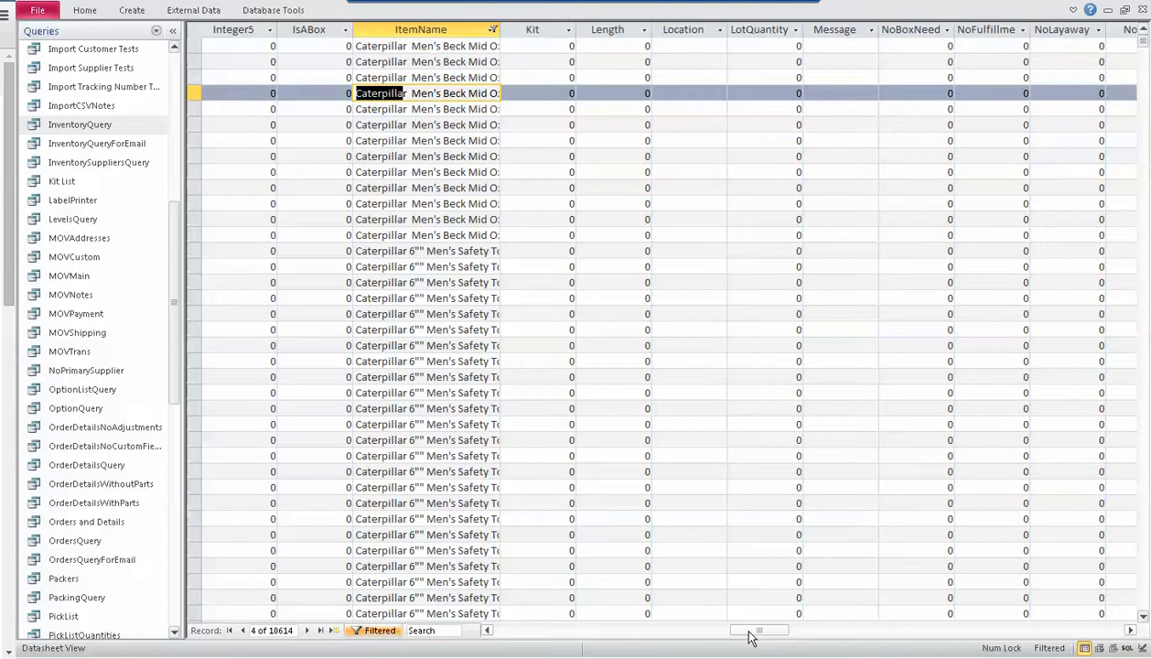
Set the DropShip value of the first filtered Caterpillar record to -1
{"action": "left_click_drag", "start_coordinate": [745, 634], "coordinate": [561, 636]}
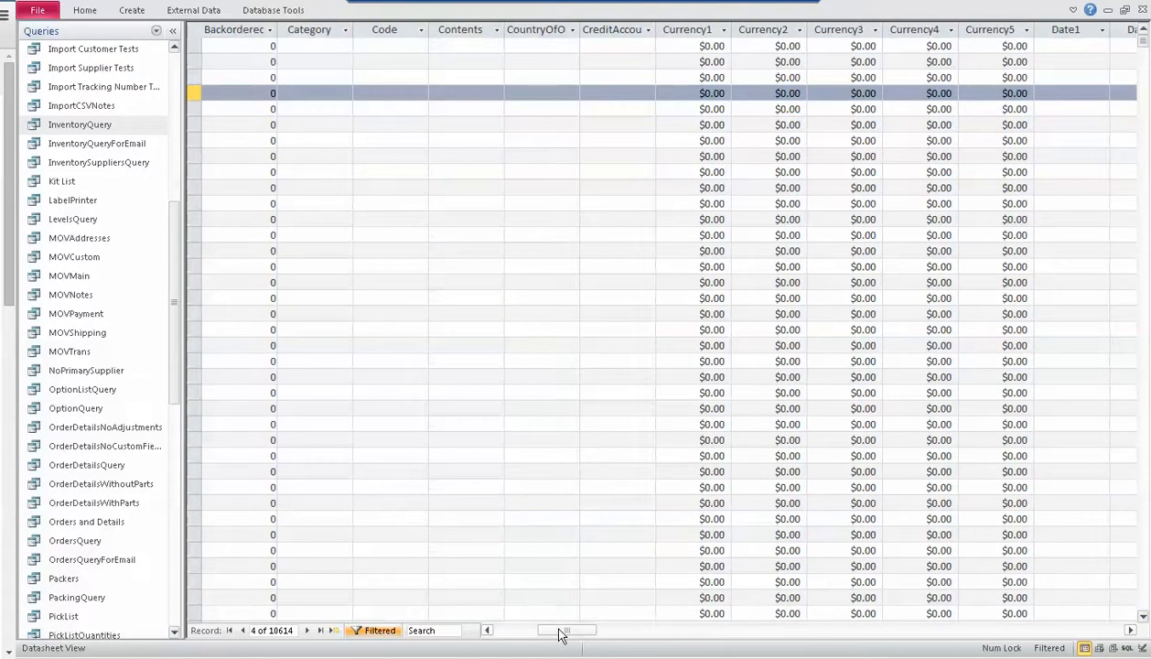
{"action": "left_click", "coordinate": [968, 630]}
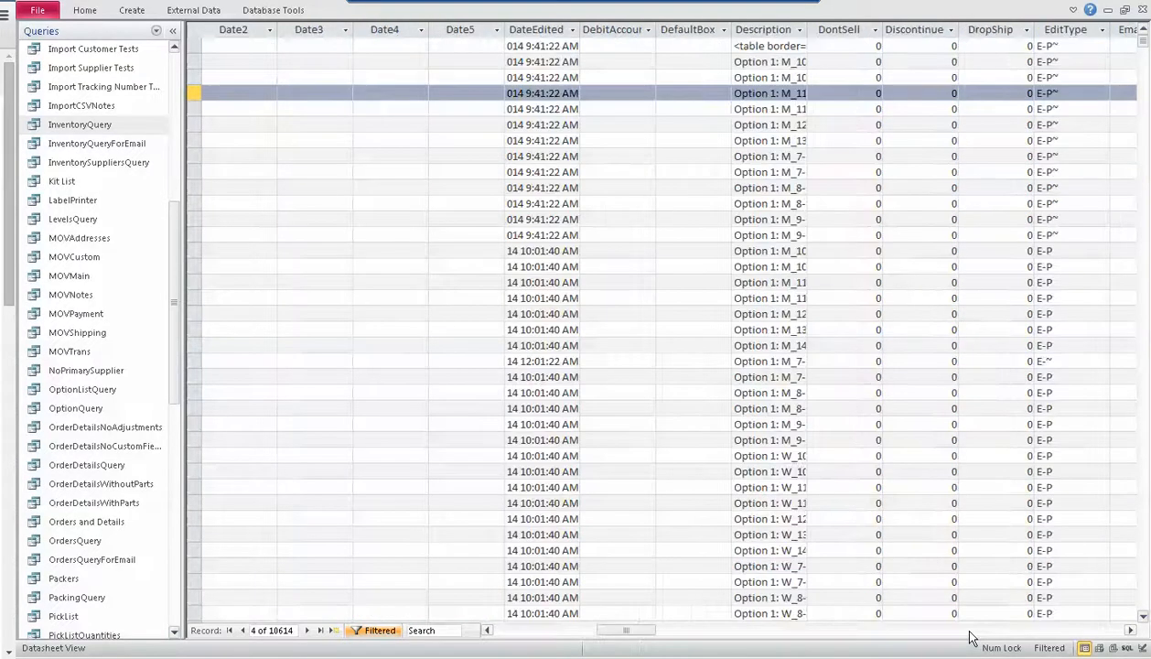
{"action": "left_click", "coordinate": [1015, 53]}
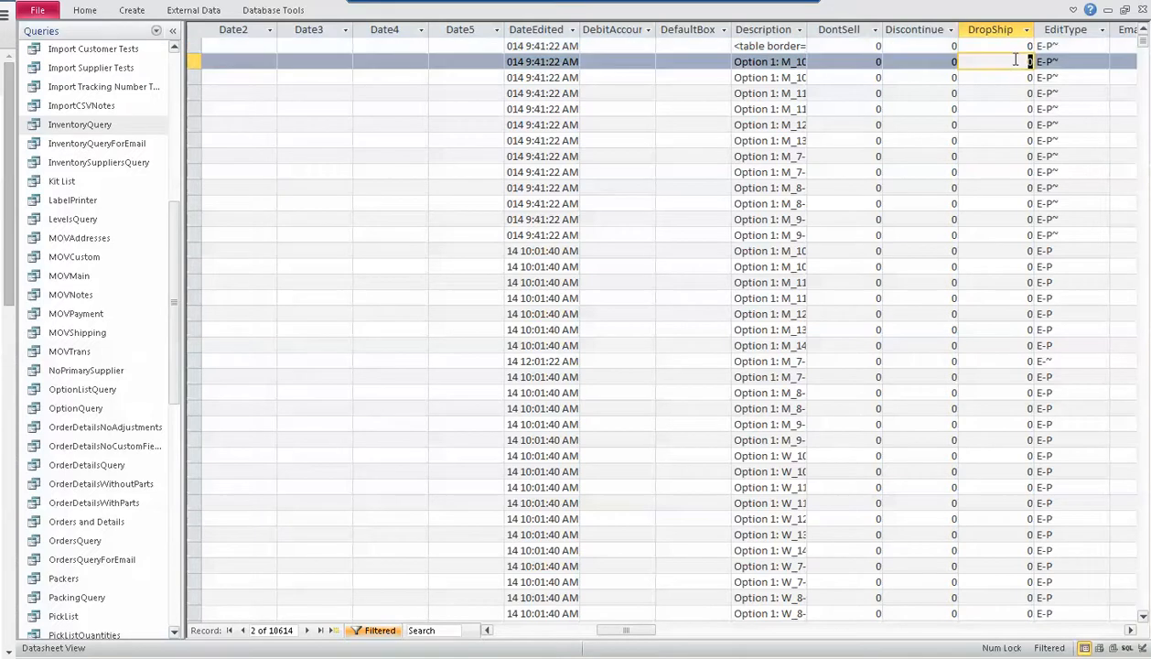
{"action": "key", "text": "BackSpace"}
{"action": "key", "text": "Down"}
{"action": "key", "text": "Up"}
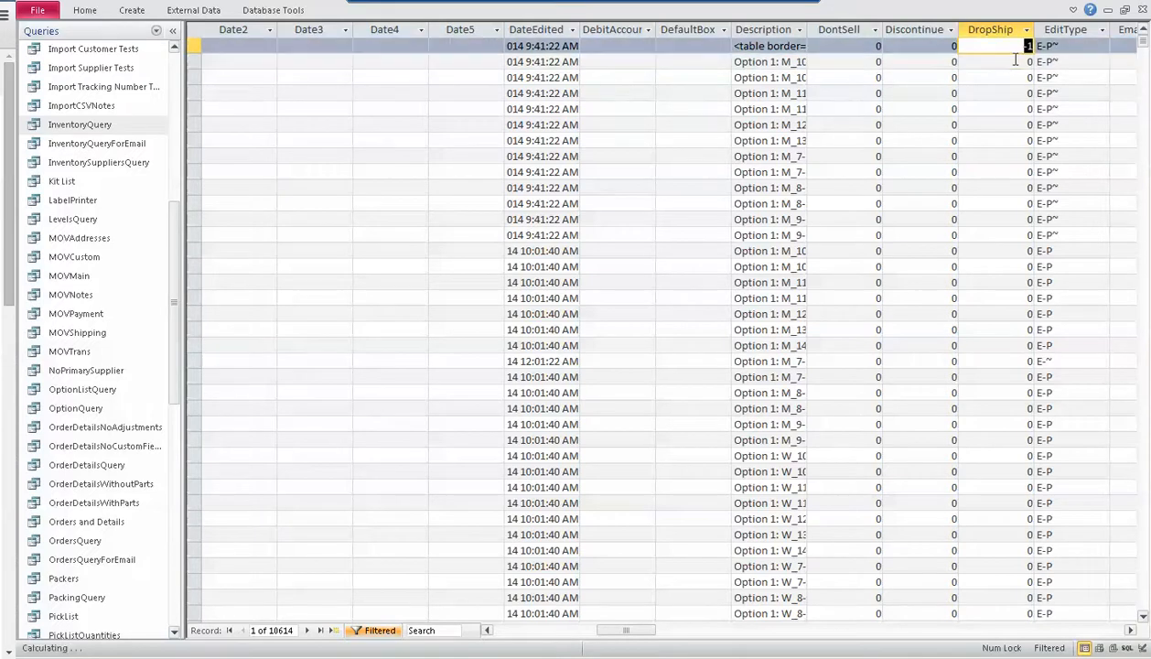
{"action": "key", "text": "Down"}
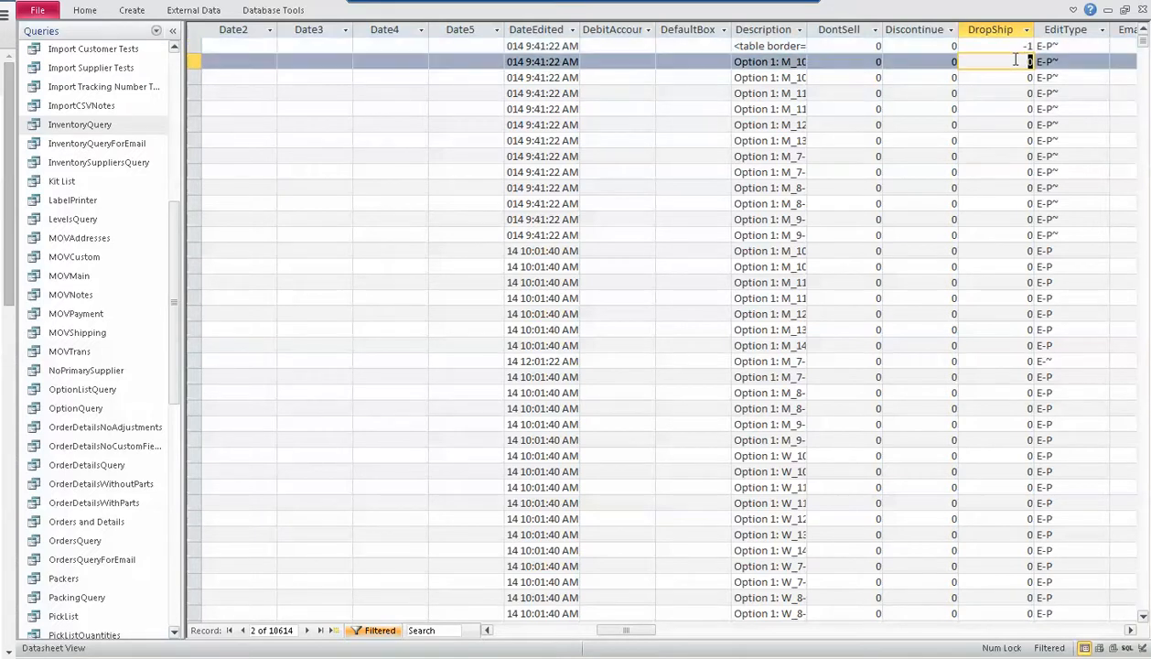
Set DropShip to -1 for the second through sixth filtered Caterpillar records
{"action": "type", "text": "-1"}
{"action": "key", "text": "Down"}
{"action": "type", "text": "-1"}
{"action": "key", "text": "Down"}
{"action": "type", "text": "-1"}
{"action": "key", "text": "Down"}
{"action": "type", "text": "-1"}
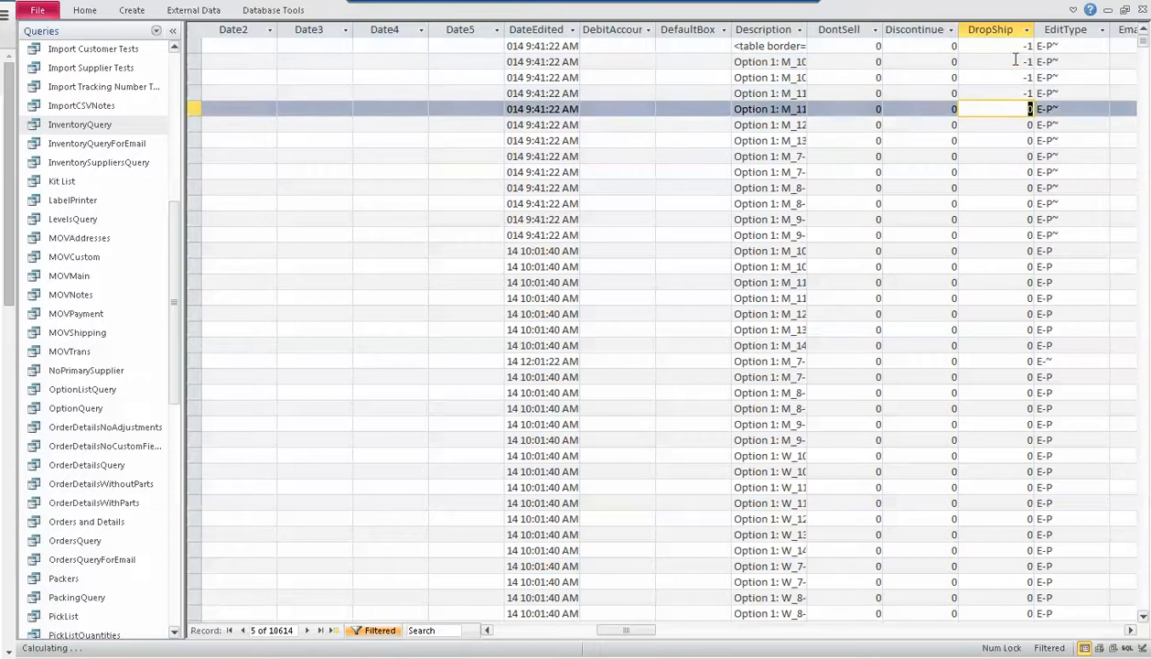
{"action": "key", "text": "Down"}
{"action": "key", "text": "minus"}
{"action": "key", "text": "1"}
{"action": "key", "text": "Down"}
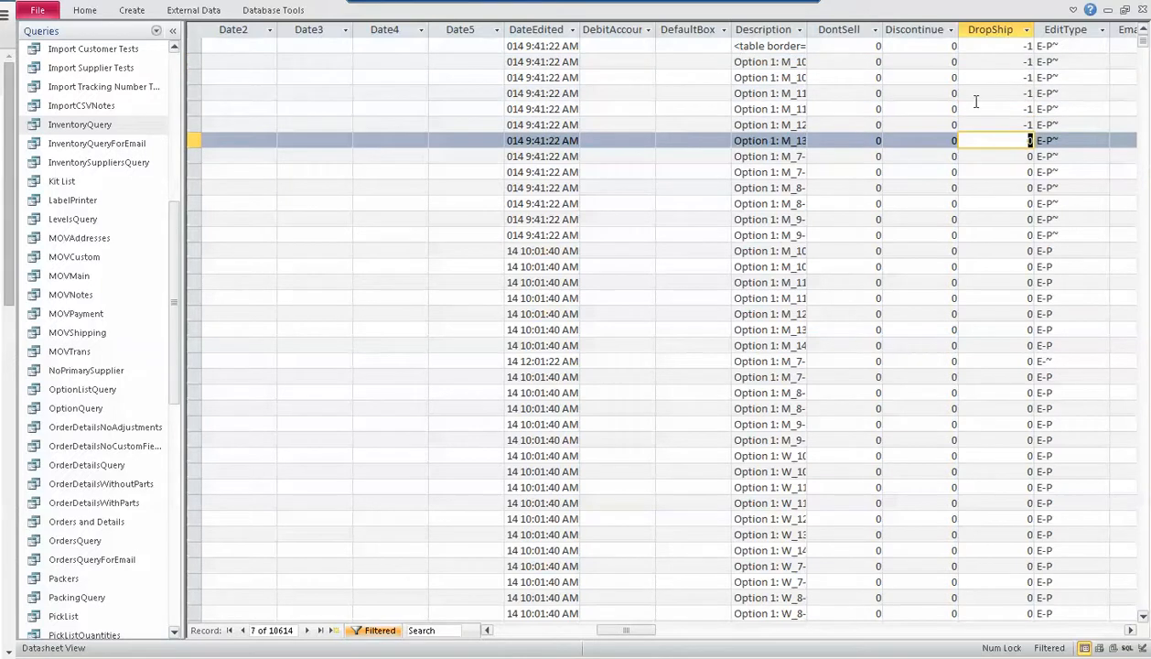
Check the column of -1 values in the Excel workbook Book1 against the query's DropShip column, viewing the start and end of each
{"action": "key", "text": "alt+Tab"}
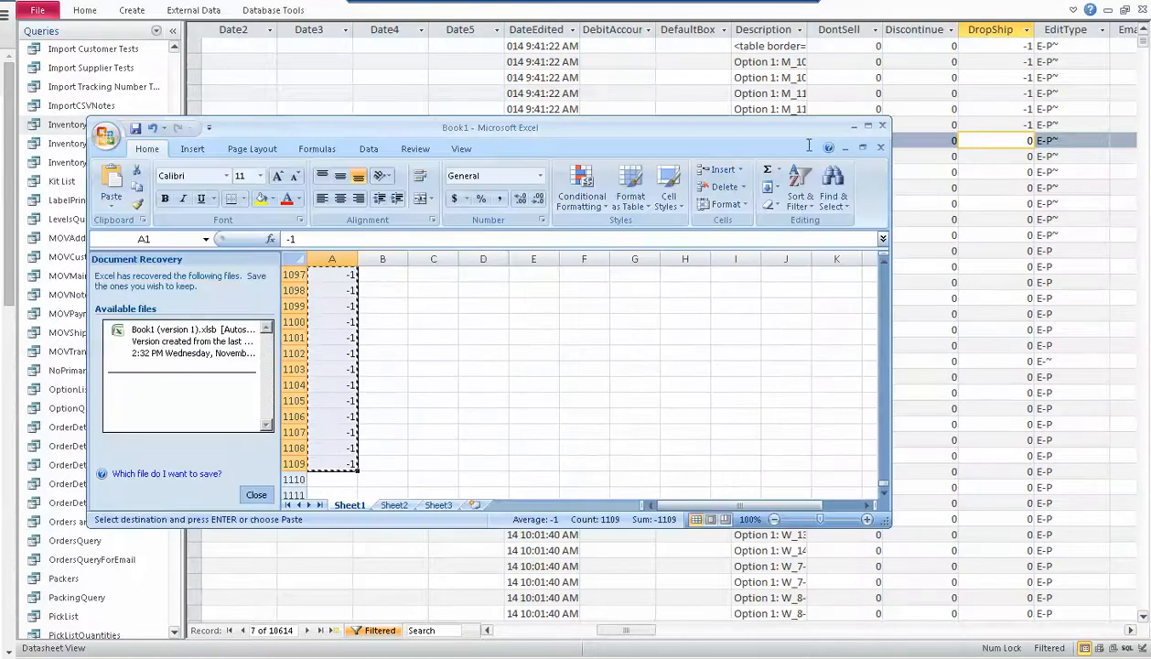
{"action": "left_click", "coordinate": [979, 70]}
{"action": "left_click", "coordinate": [1011, 93]}
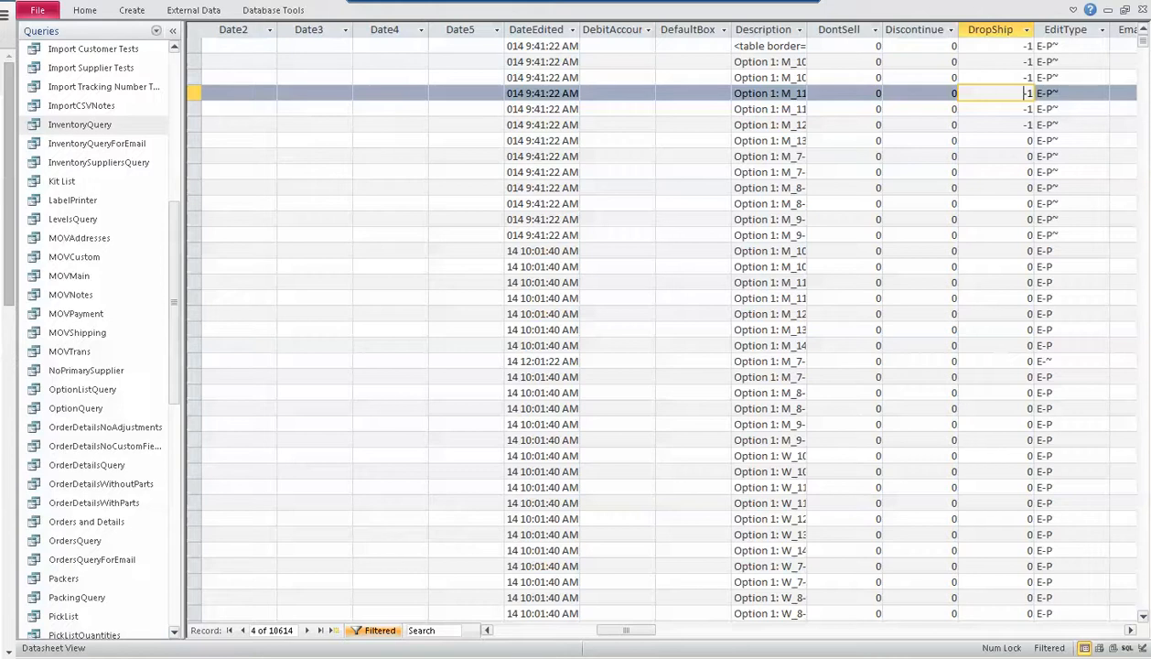
{"action": "left_click", "coordinate": [1003, 124]}
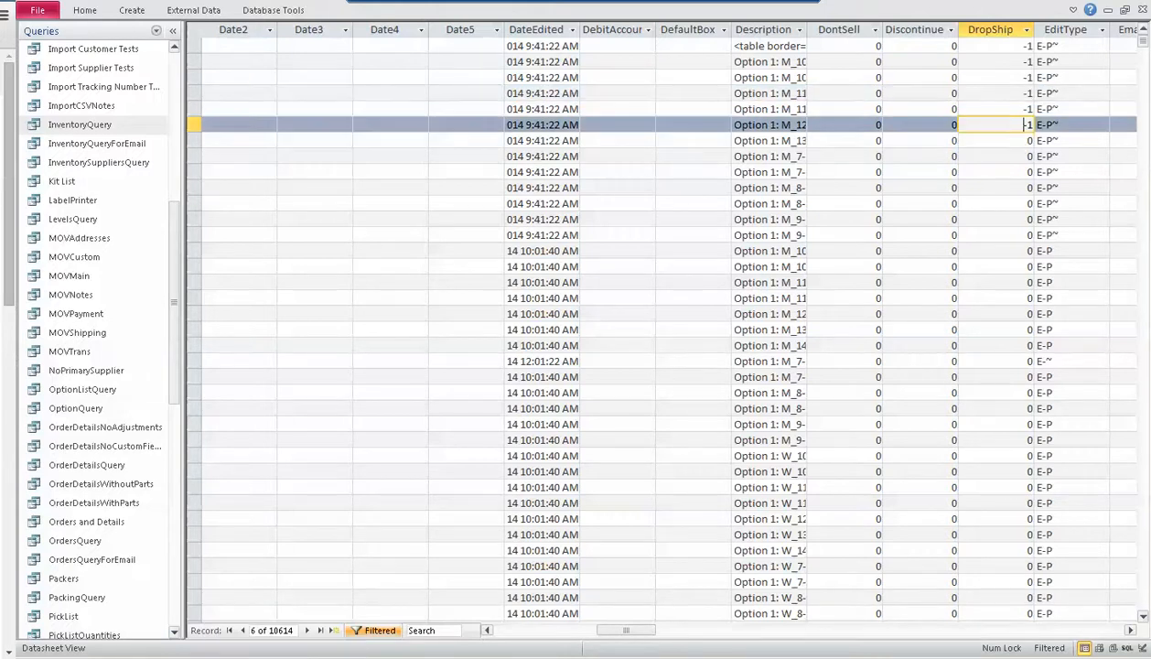
{"action": "key", "text": "alt+Tab"}
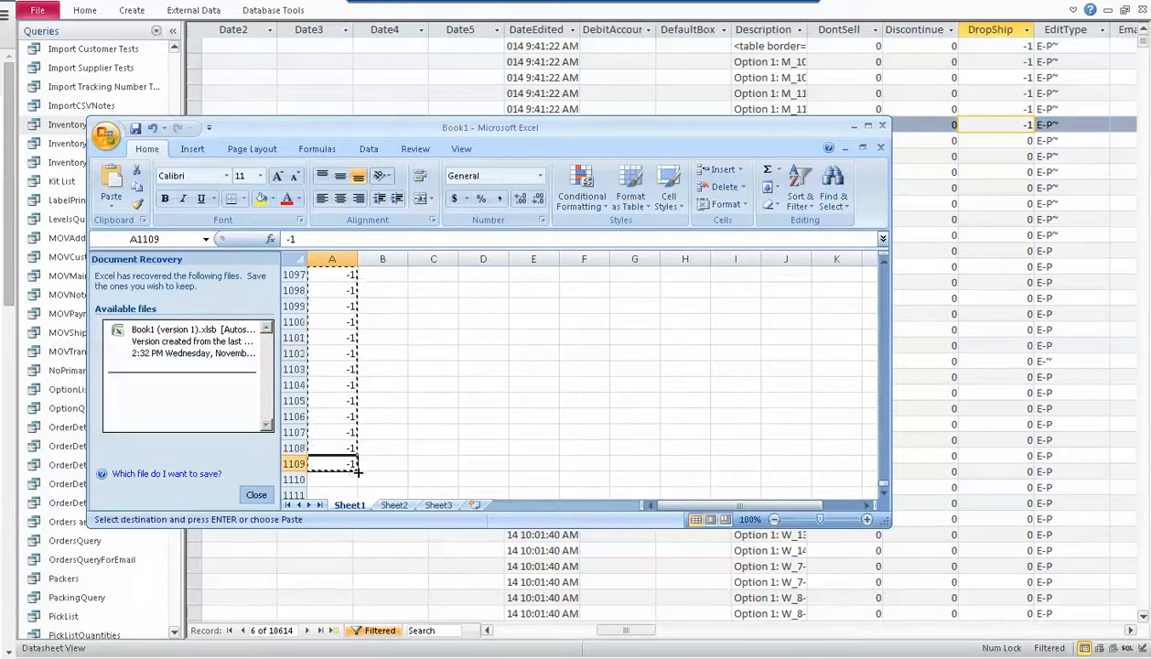
{"action": "key", "text": "ctrl+Up"}
{"action": "key", "text": "Right"}
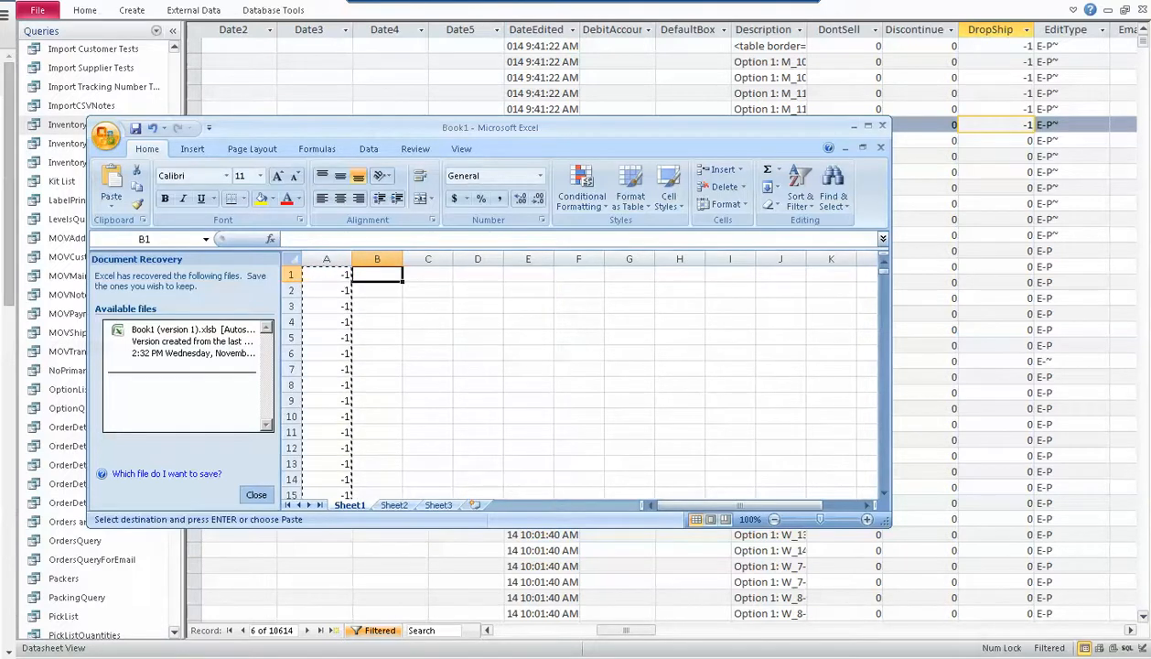
{"action": "left_click", "coordinate": [1122, 21]}
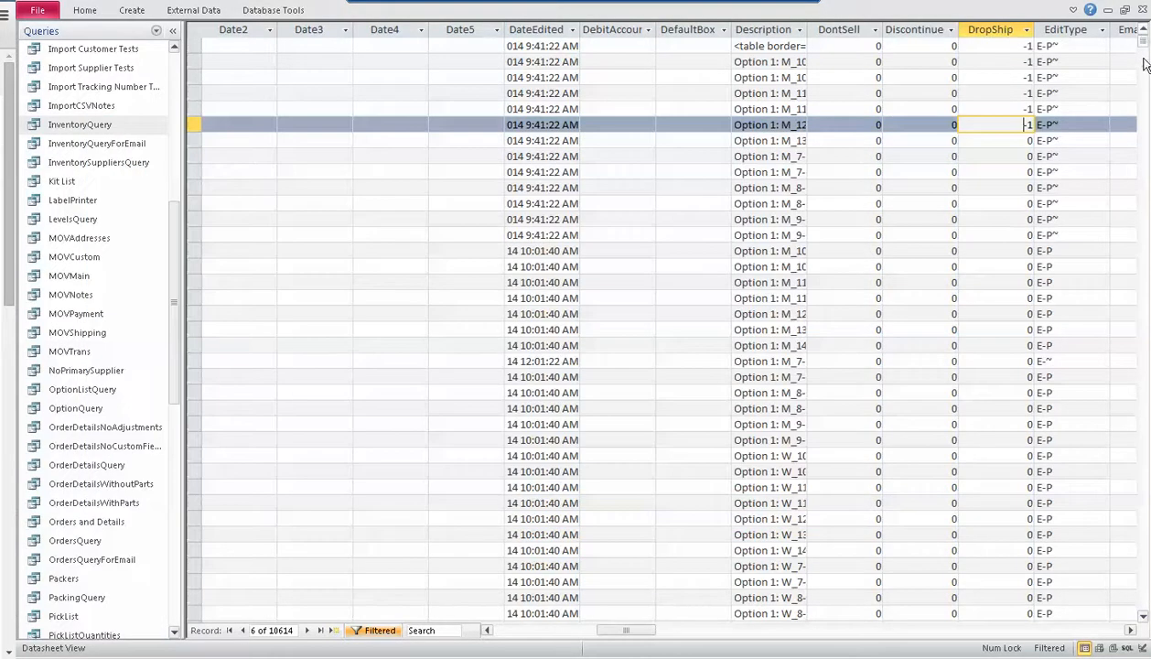
{"action": "left_click", "coordinate": [1145, 609]}
{"action": "mouse_move", "coordinate": [1145, 608]}
{"action": "left_mouse_down"}
{"action": "mouse_move", "coordinate": [1143, 596]}
{"action": "mouse_move", "coordinate": [1142, 612]}
{"action": "left_mouse_up"}
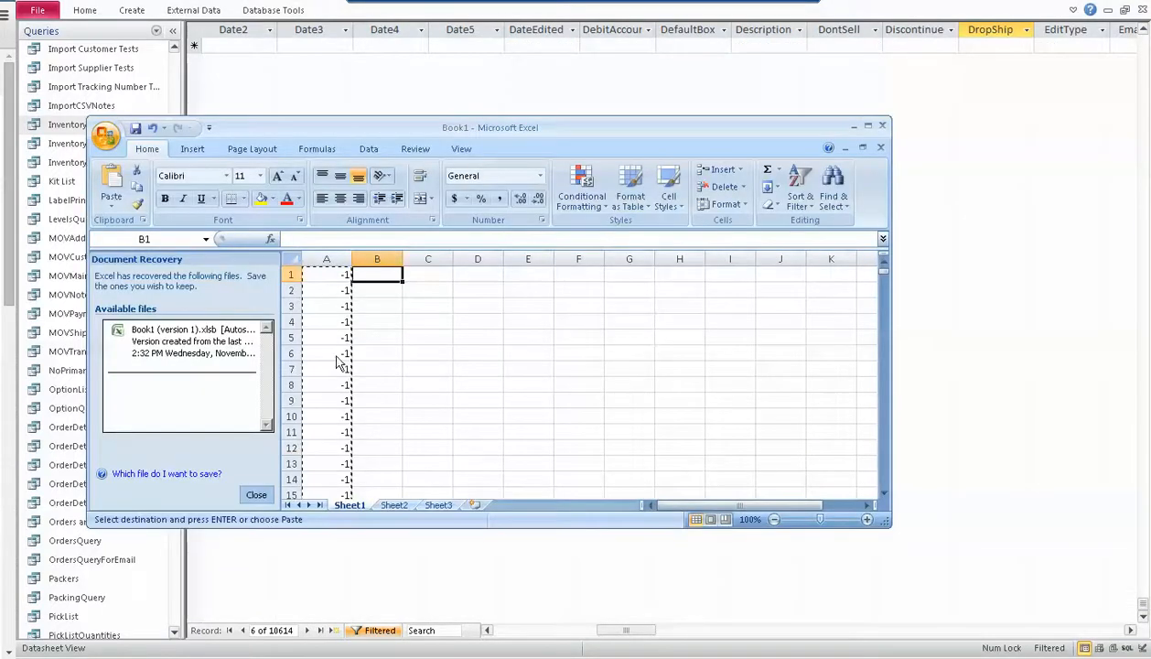
In Excel's Book1, extend the -1 values in column A from row 1109 to row 11199 and copy cells A2104 to A11199
{"action": "left_click", "coordinate": [322, 464]}
{"action": "left_click_drag", "start_coordinate": [884, 276], "coordinate": [890, 503]}
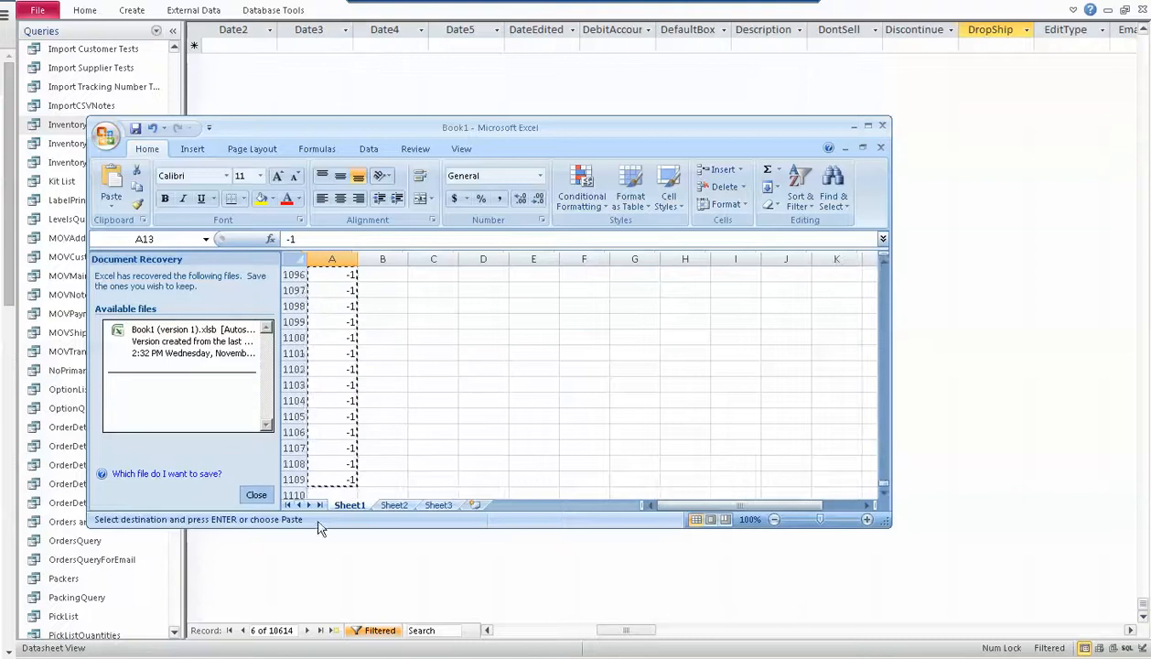
{"action": "left_click", "coordinate": [334, 479]}
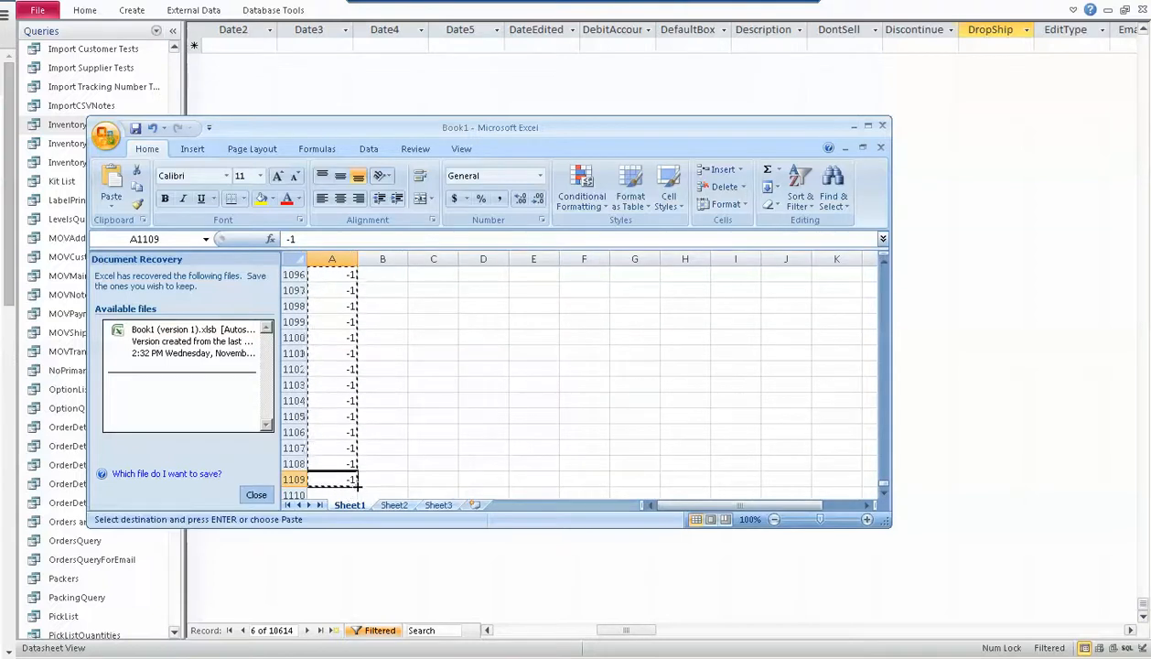
{"action": "left_click_drag", "start_coordinate": [356, 490], "coordinate": [338, 417]}
{"action": "left_click", "coordinate": [338, 417]}
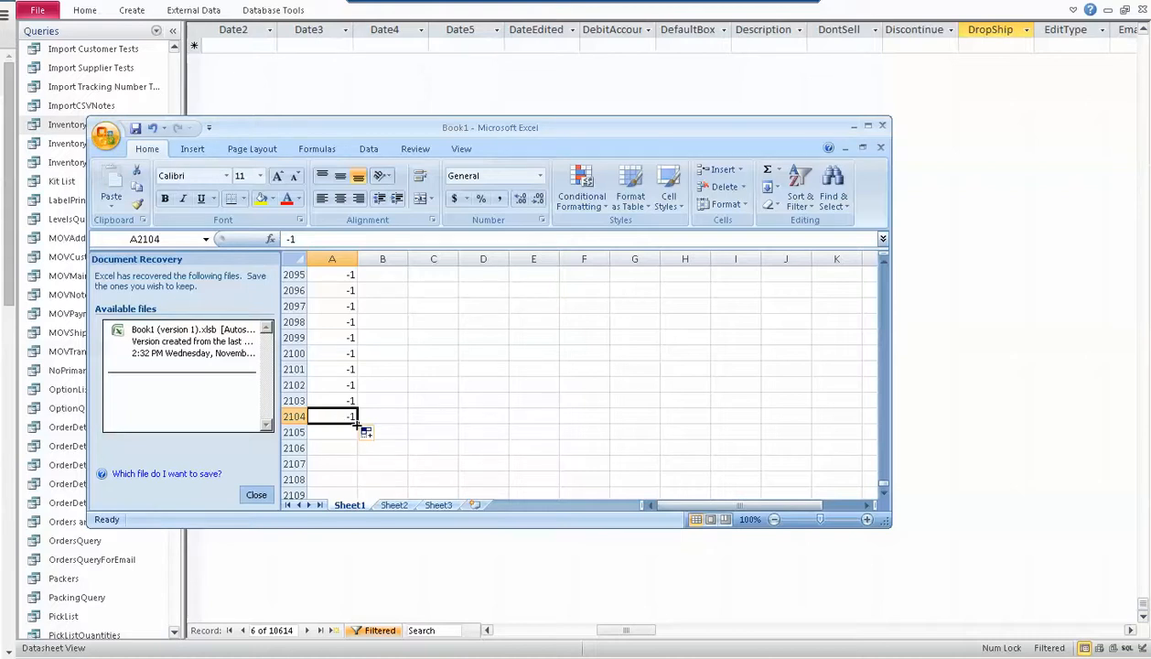
{"action": "left_click_drag", "start_coordinate": [358, 423], "coordinate": [348, 578]}
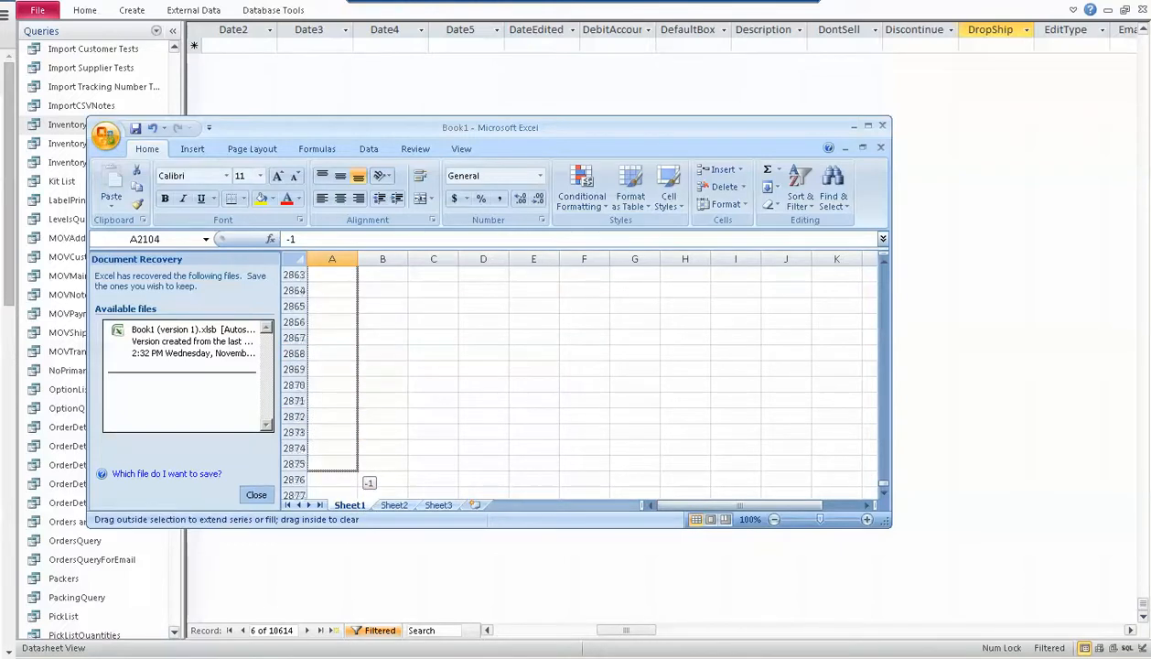
{"action": "left_click_drag", "start_coordinate": [348, 578], "coordinate": [348, 578]}
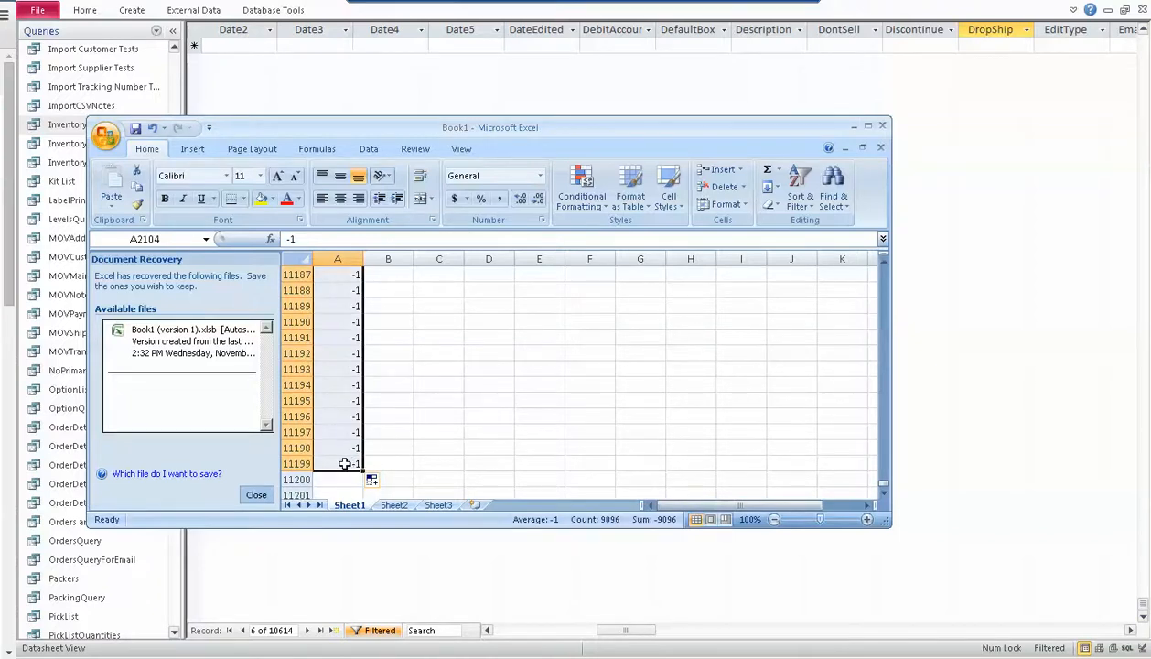
{"action": "key", "text": "ctrl+c"}
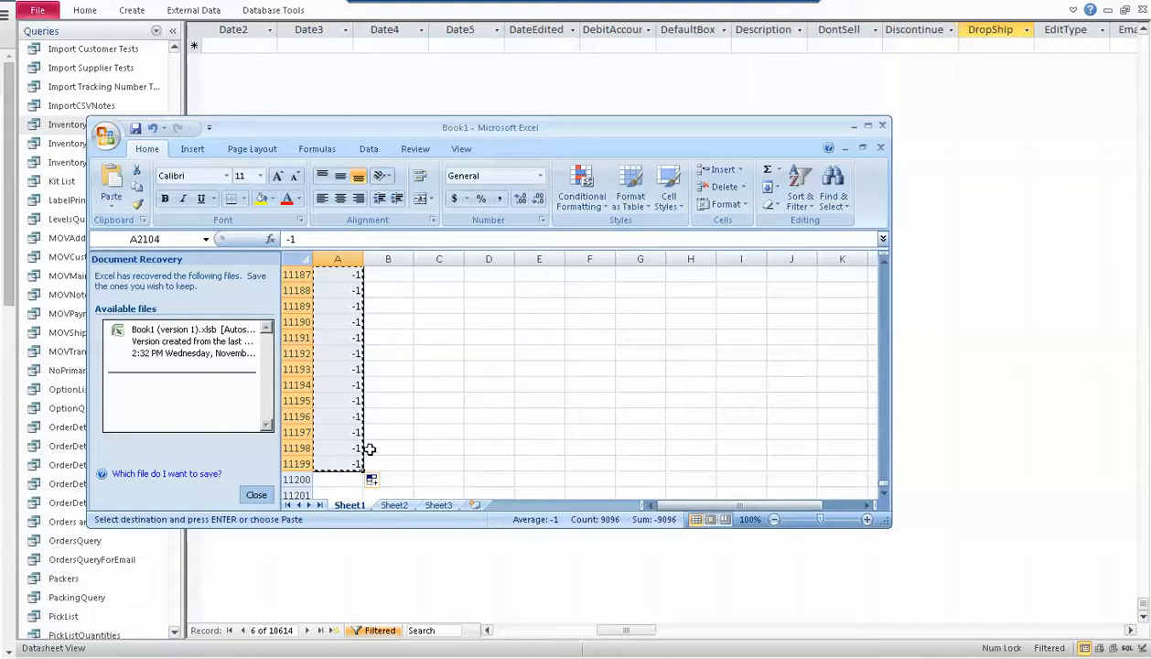
Switch back to the inventory query in Access and select the DropShip cells from the first through the last filtered record
{"action": "left_click", "coordinate": [966, 70]}
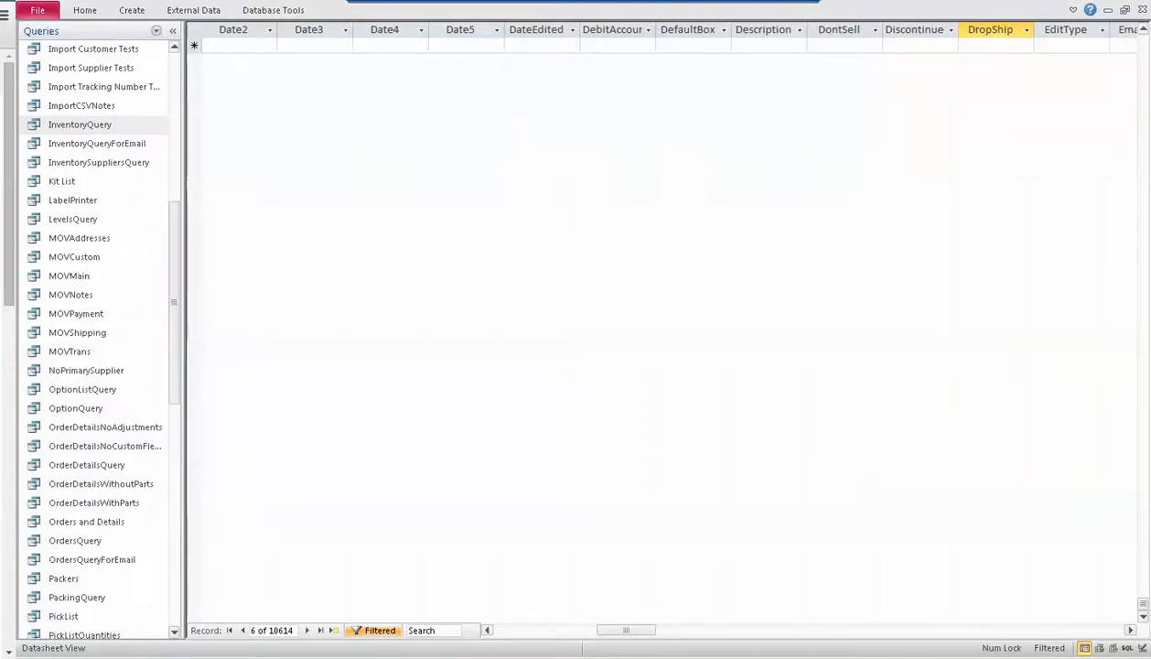
{"action": "key", "text": "ctrl+v"}
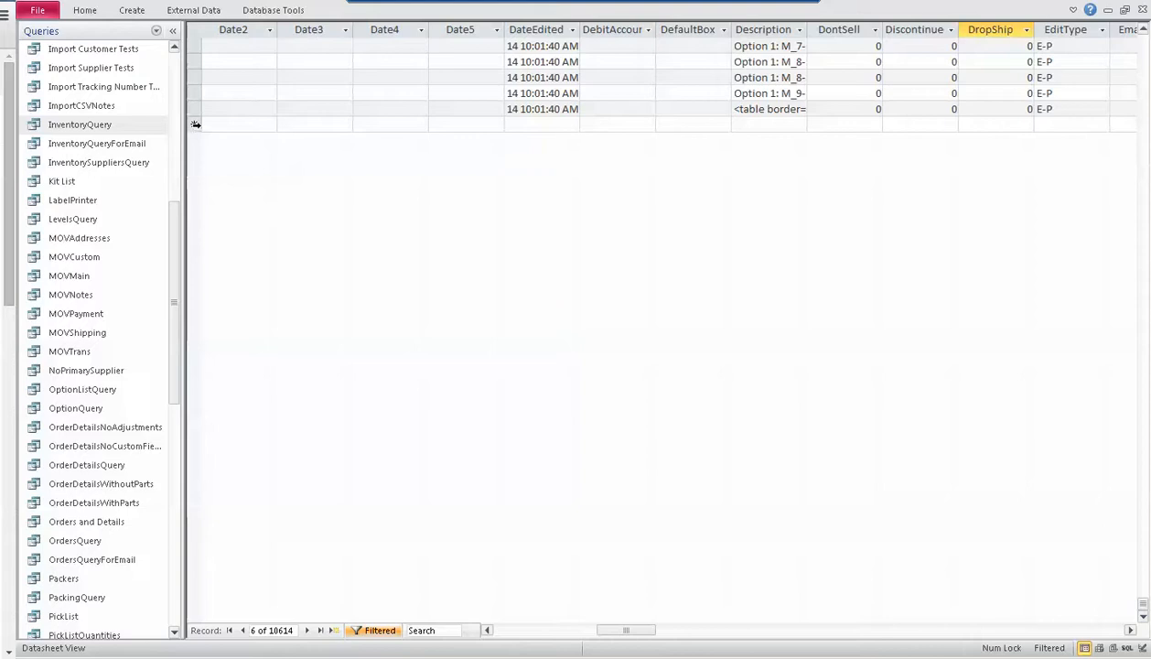
{"action": "left_click", "coordinate": [193, 124]}
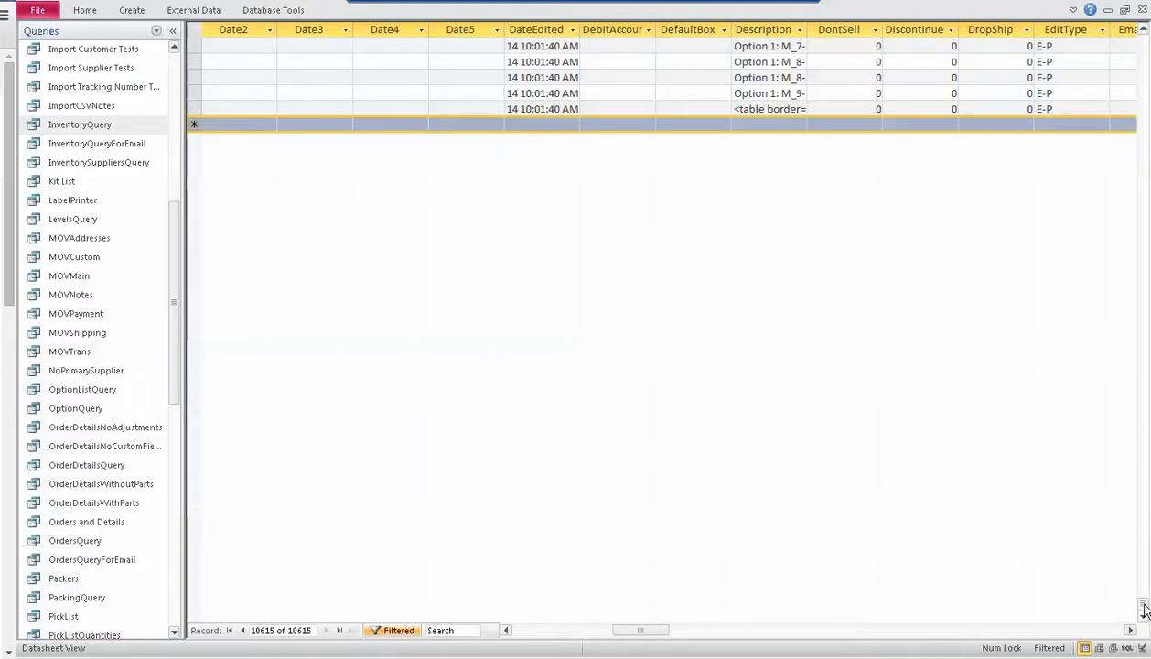
{"action": "left_click_drag", "start_coordinate": [1141, 602], "coordinate": [1146, 35]}
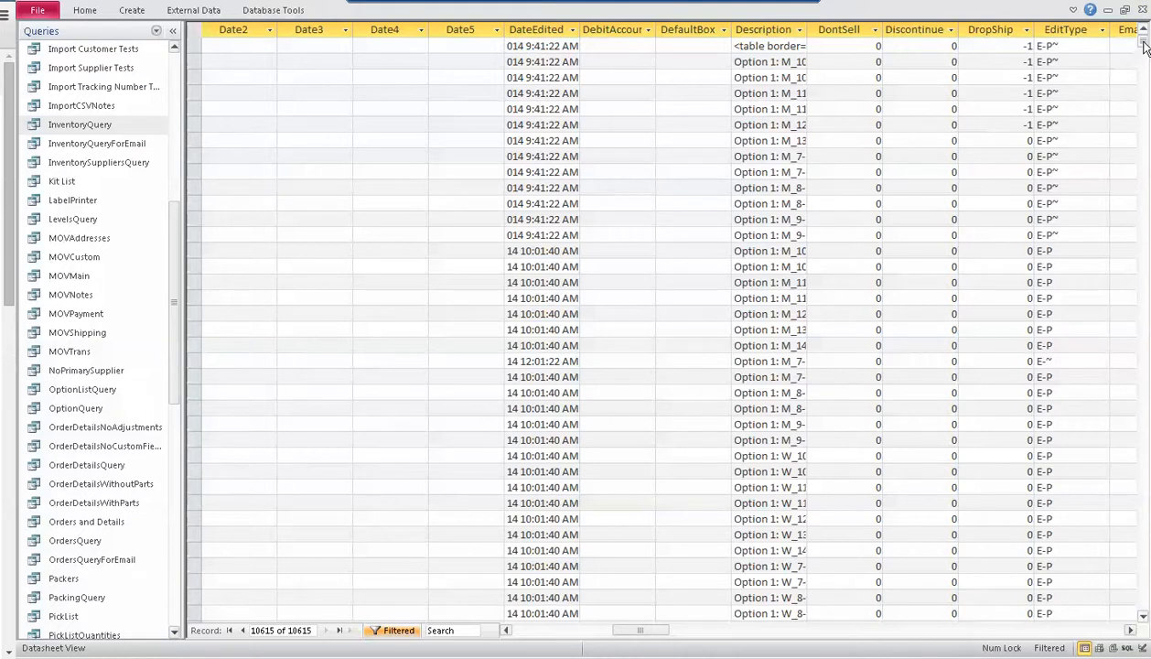
{"action": "left_click", "coordinate": [936, 46]}
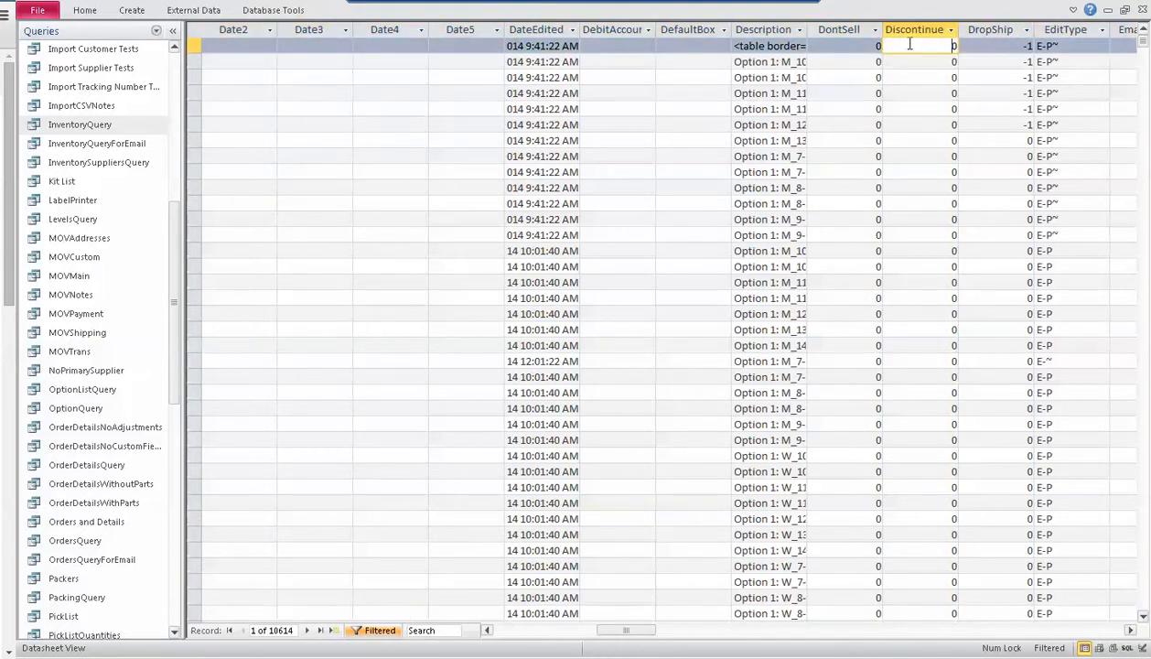
{"action": "left_click", "coordinate": [1006, 44]}
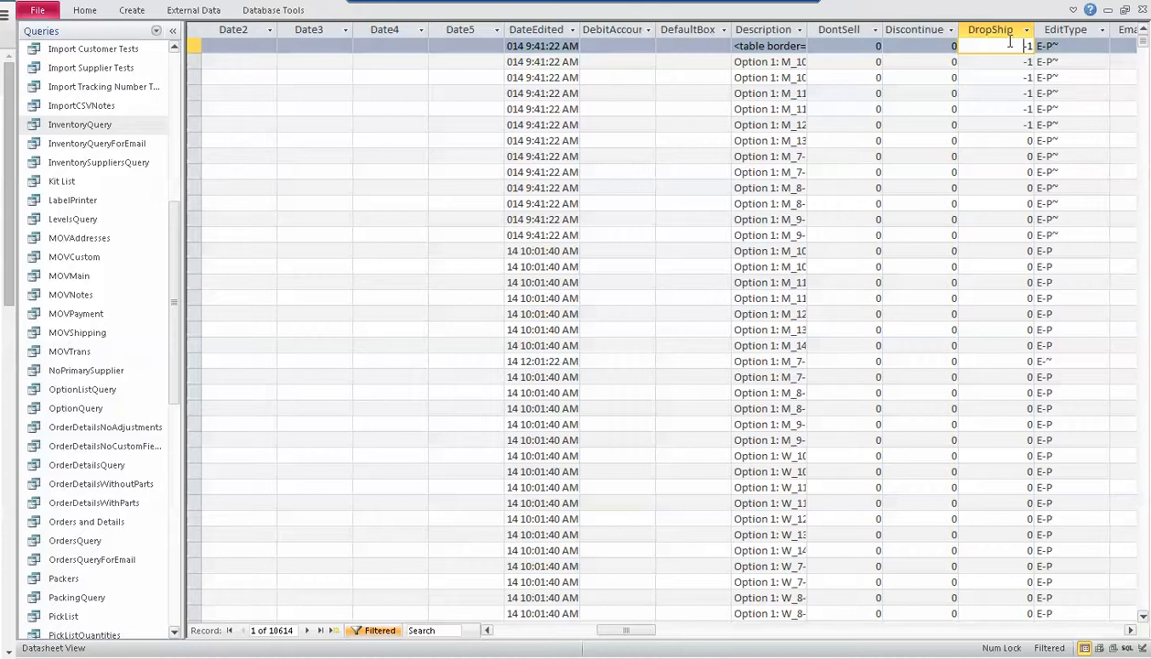
{"action": "left_click_drag", "start_coordinate": [1144, 45], "coordinate": [1135, 618]}
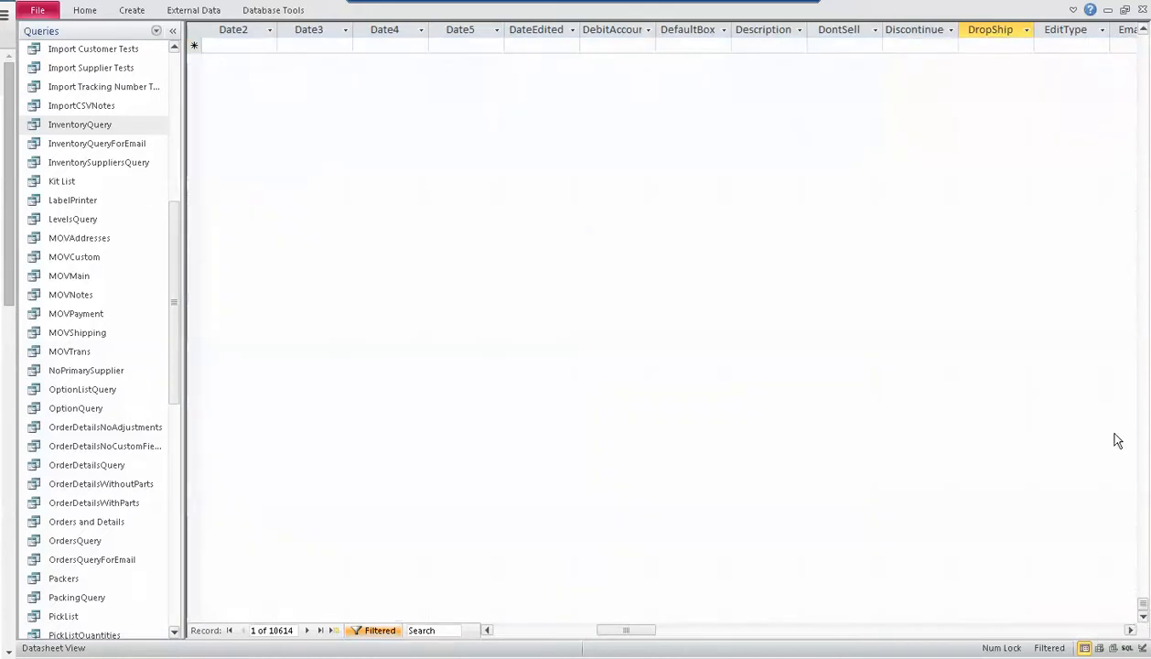
{"action": "scroll", "coordinate": [1098, 228], "scroll_direction": "up", "scroll_amount": 4}
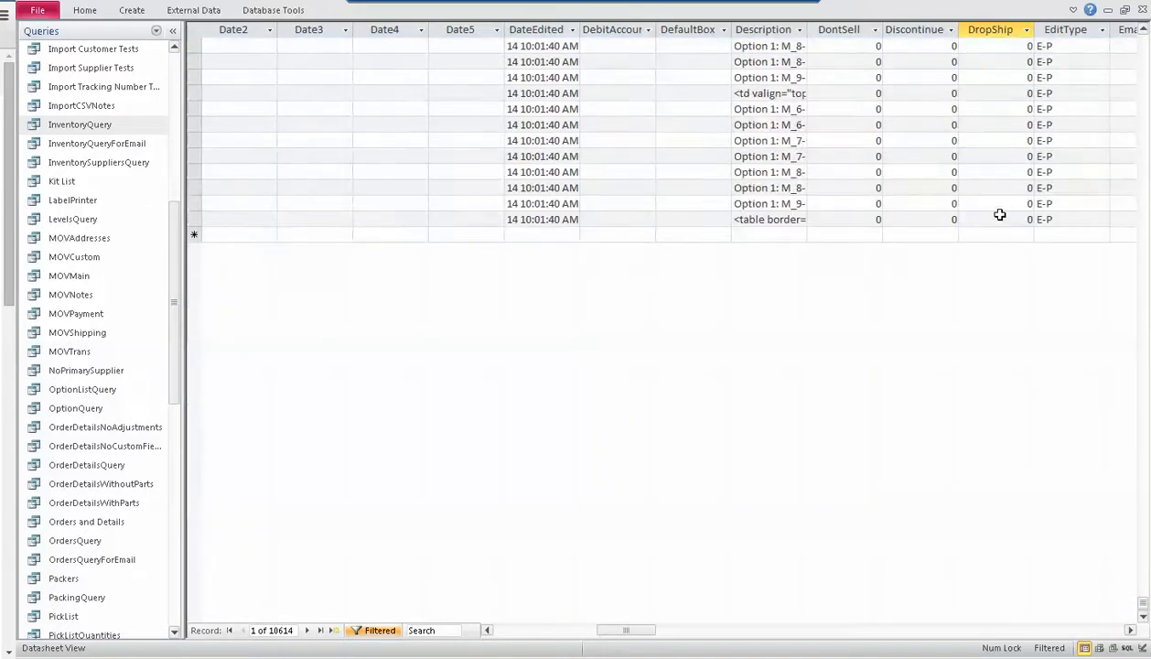
{"action": "left_click", "coordinate": [990, 219], "text": "shift"}
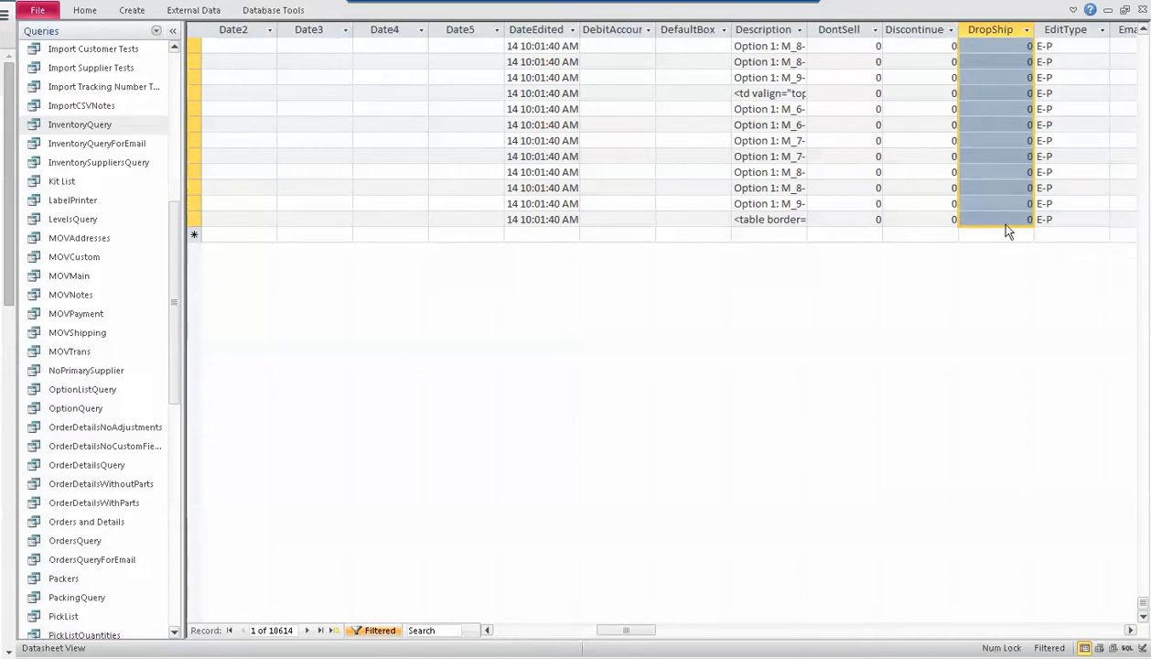
Paste the copied -1 values into the selected DropShip cells of the filtered records and accept the paste
{"action": "key", "text": "ctrl+v"}
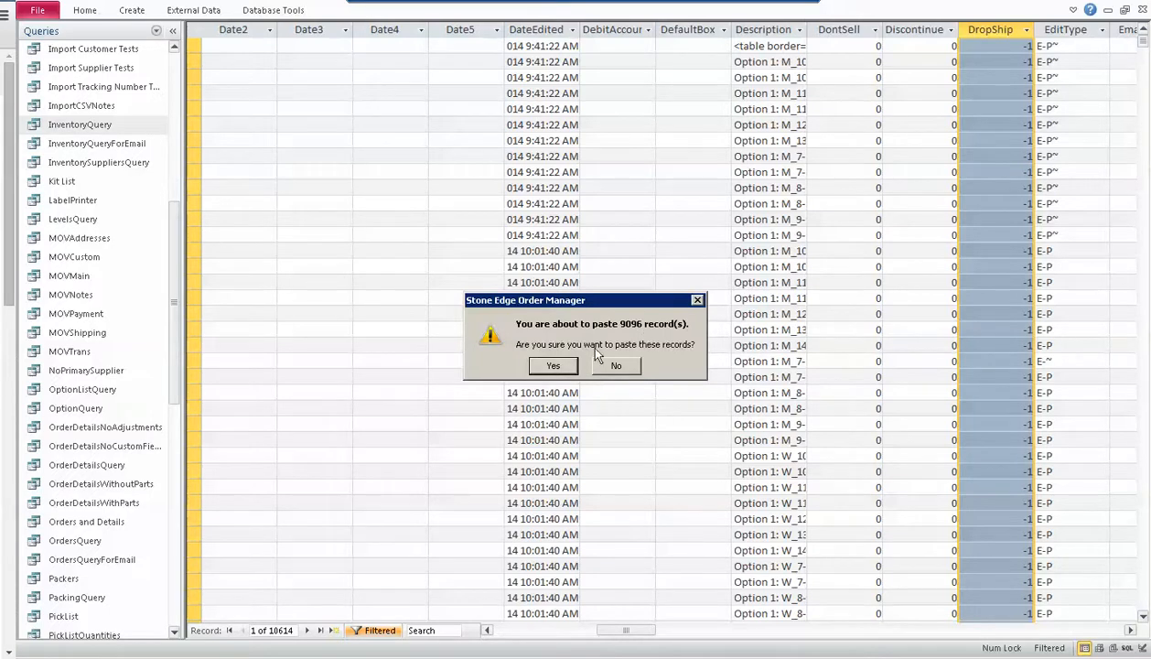
{"action": "left_click", "coordinate": [555, 364]}
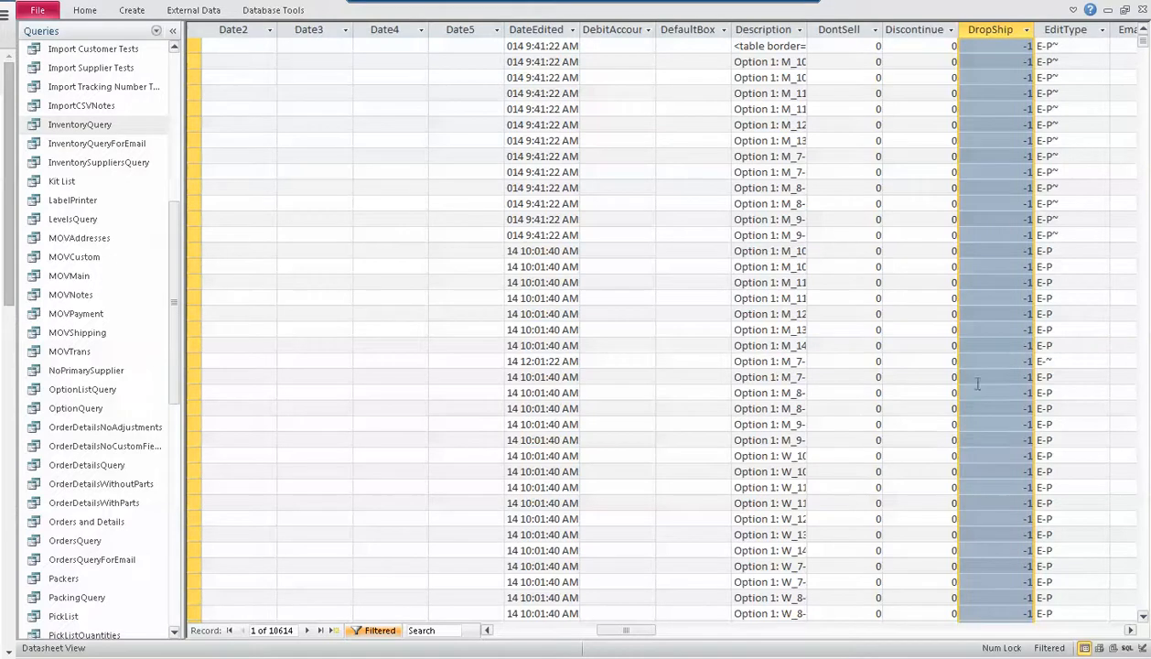
{"action": "left_click", "coordinate": [1009, 430]}
Check the DropShip values down to the end of the filtered records to see whether the last ones were filled
{"action": "scroll", "coordinate": [999, 453], "scroll_direction": "down", "scroll_amount": 8}
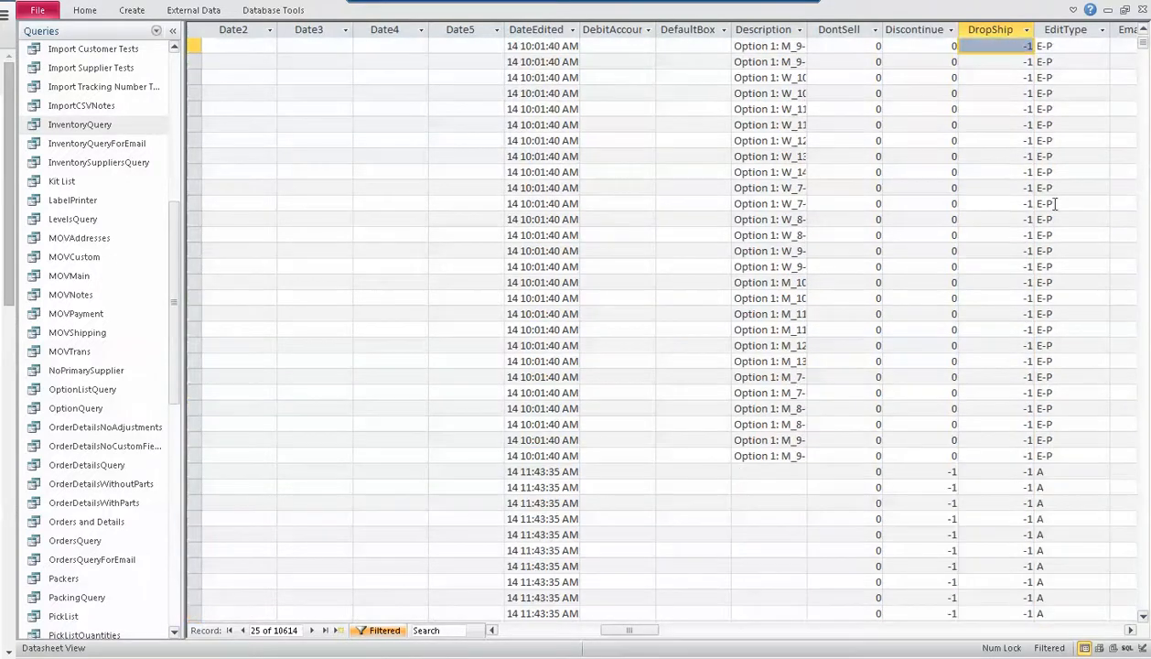
{"action": "left_click_drag", "start_coordinate": [1142, 43], "coordinate": [1131, 615]}
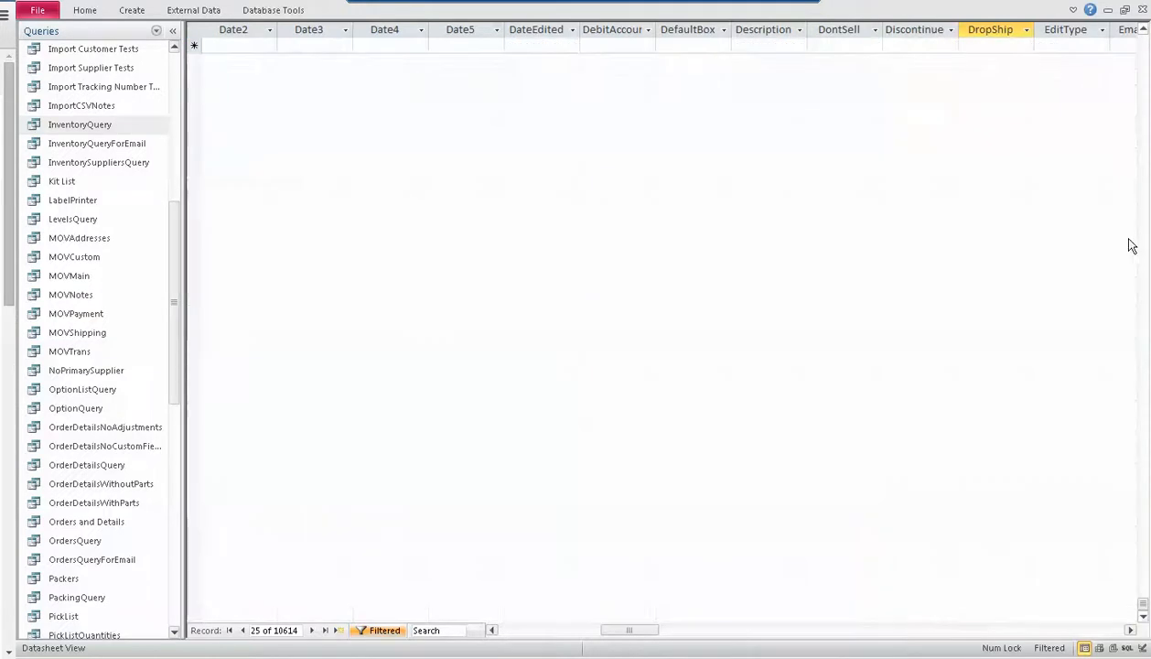
{"action": "scroll", "coordinate": [1132, 245], "scroll_direction": "up", "scroll_amount": 7}
{"action": "scroll", "coordinate": [1123, 258], "scroll_direction": "up", "scroll_amount": 10}
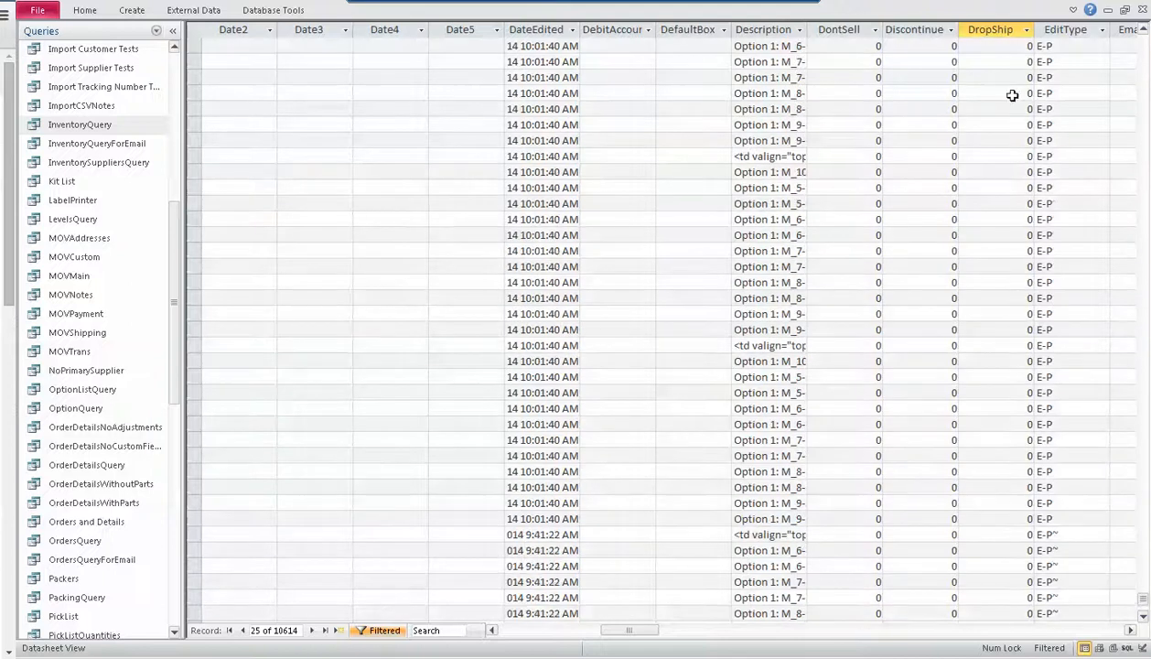
{"action": "left_click", "coordinate": [997, 78]}
{"action": "left_click", "coordinate": [1006, 141]}
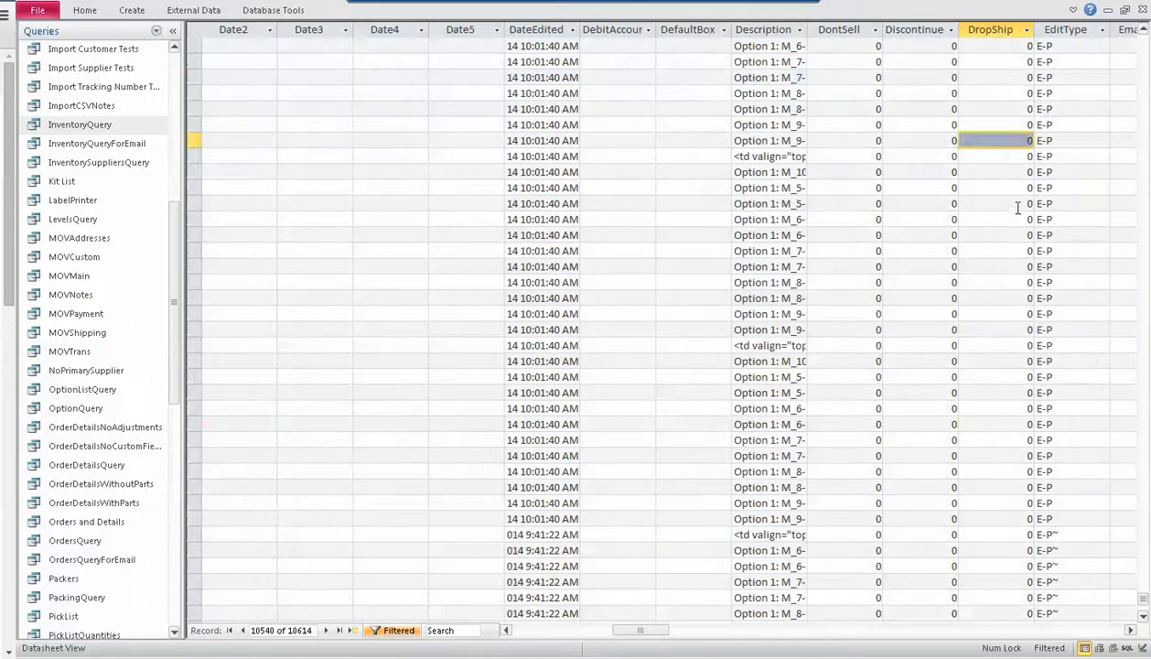
{"action": "scroll", "coordinate": [1012, 211], "scroll_direction": "down", "scroll_amount": 7}
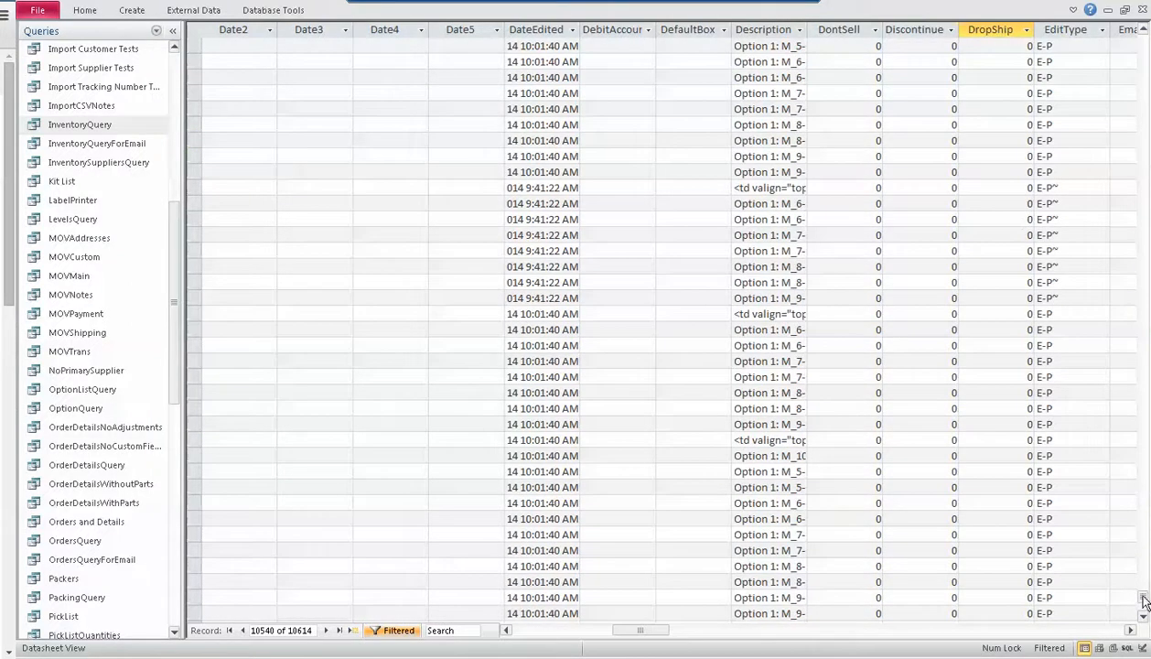
Copy a large block of -1 values in the DropShip column, starting at the third filtered record
{"action": "left_click_drag", "start_coordinate": [1143, 601], "coordinate": [1146, 482]}
{"action": "left_click", "coordinate": [1005, 79]}
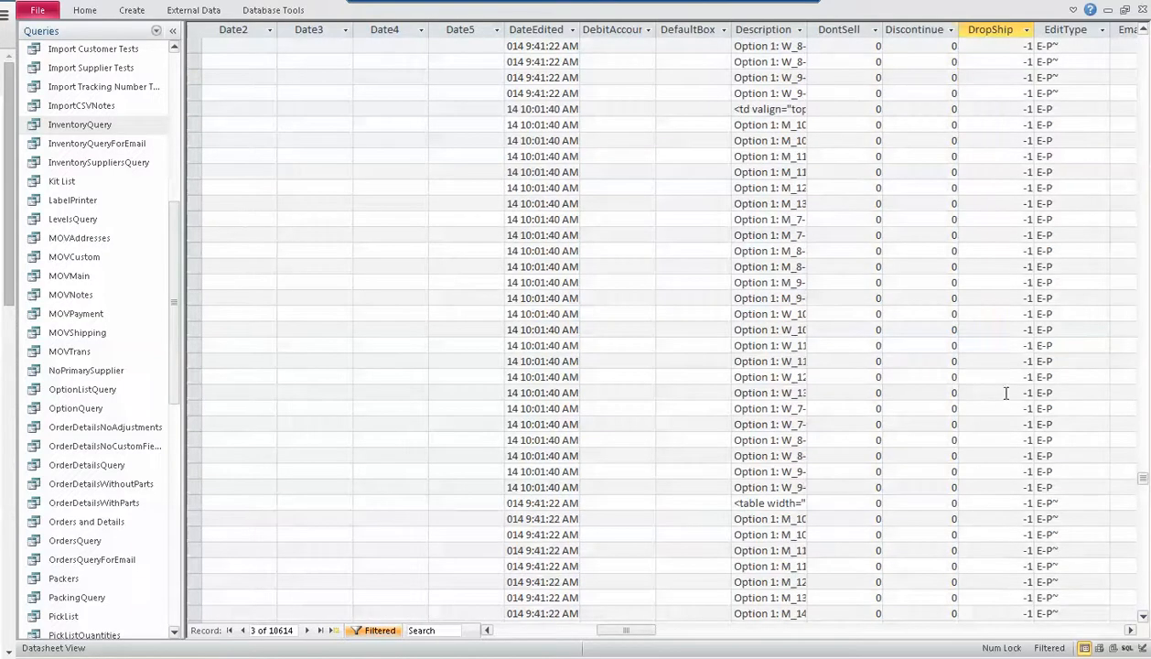
{"action": "left_click", "coordinate": [1005, 392], "text": "shift"}
{"action": "key", "text": "ctrl+c"}
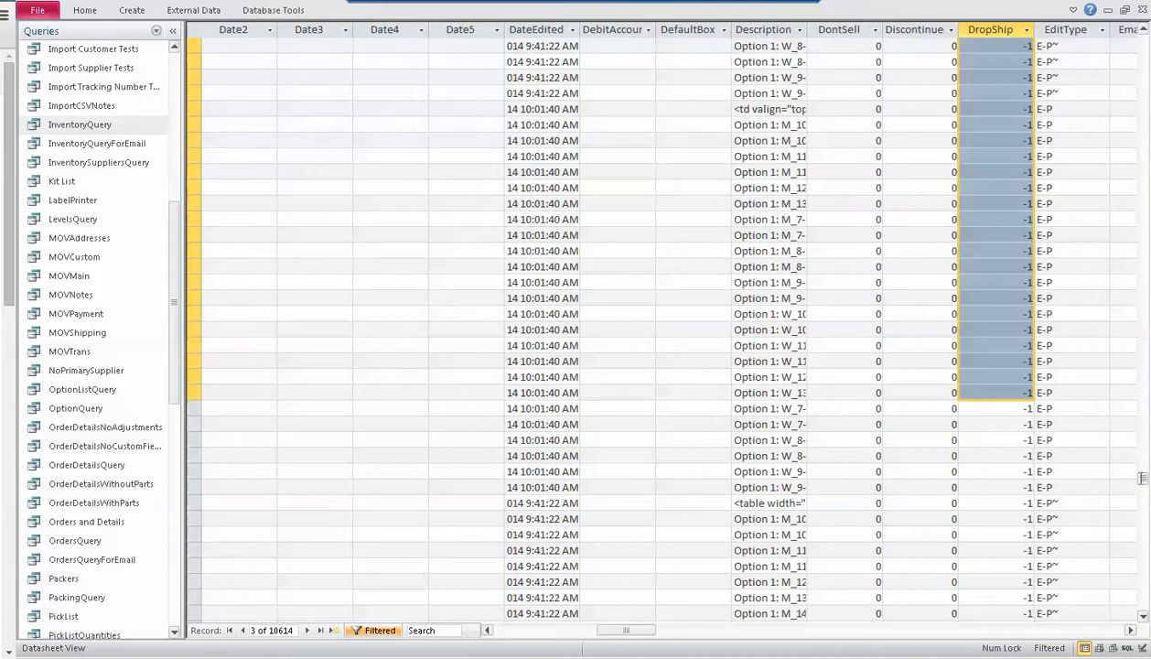
Paste the copied -1 values over the DropShip cells from the first record still at 0 through the last, accepting the paste
{"action": "left_click_drag", "start_coordinate": [1144, 483], "coordinate": [1142, 611]}
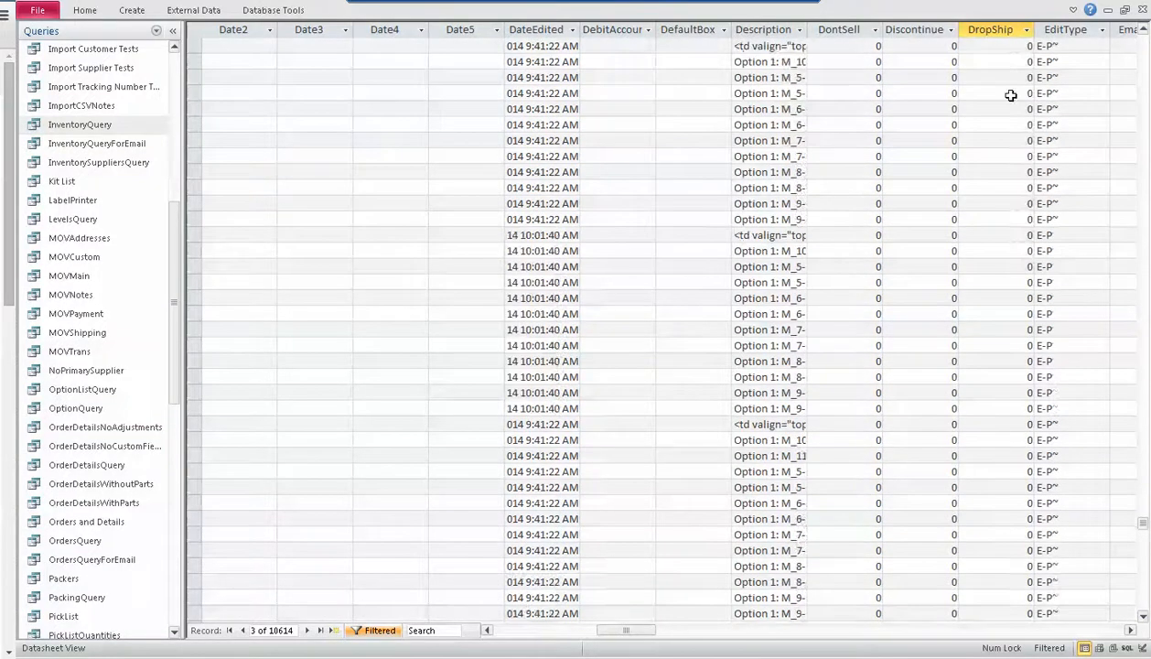
{"action": "scroll", "coordinate": [1010, 114], "scroll_direction": "up", "scroll_amount": 3}
{"action": "left_click", "coordinate": [1012, 108]}
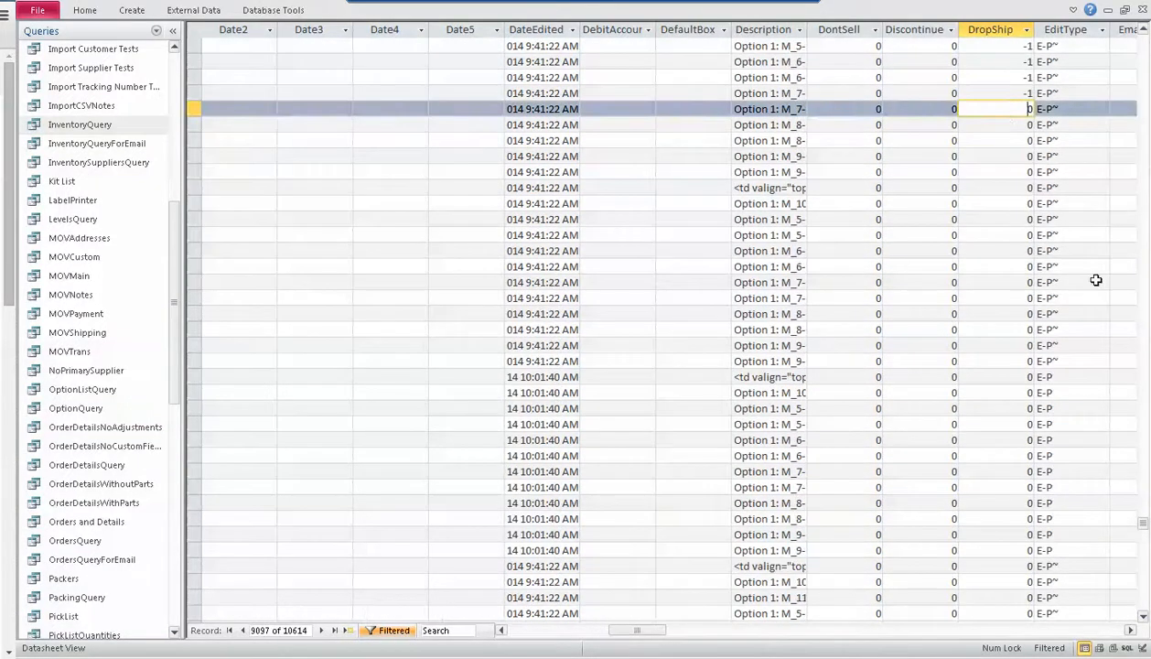
{"action": "left_click_drag", "start_coordinate": [1141, 520], "coordinate": [1143, 606]}
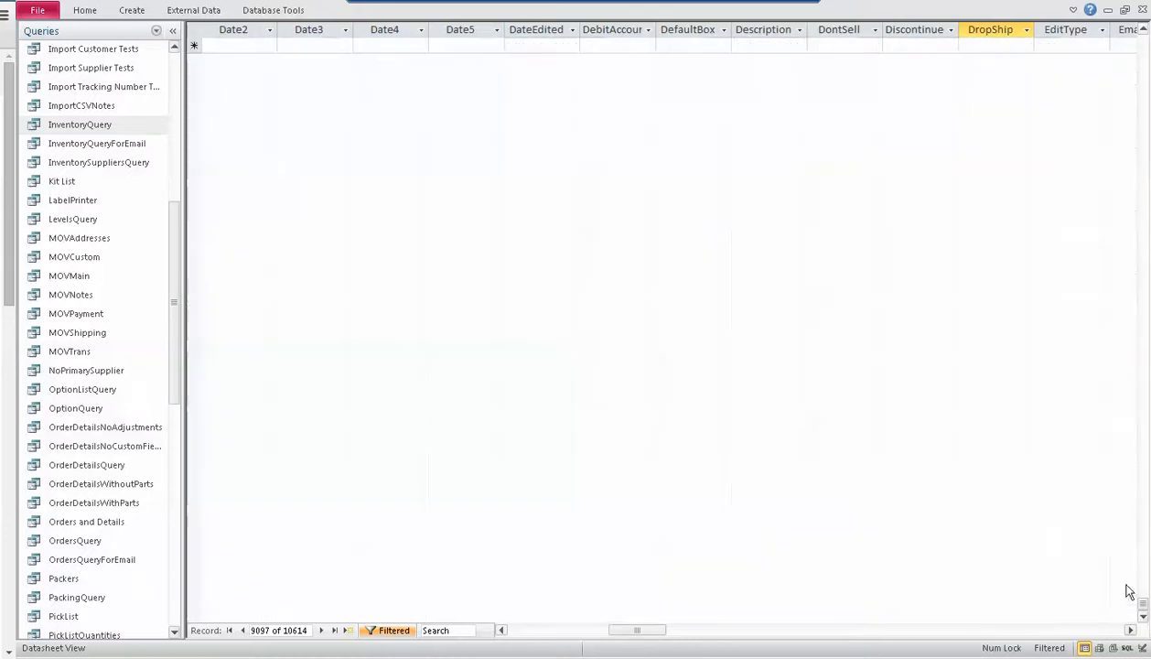
{"action": "scroll", "coordinate": [1045, 487], "scroll_direction": "up", "scroll_amount": 3}
{"action": "left_click", "coordinate": [1015, 219], "text": "shift"}
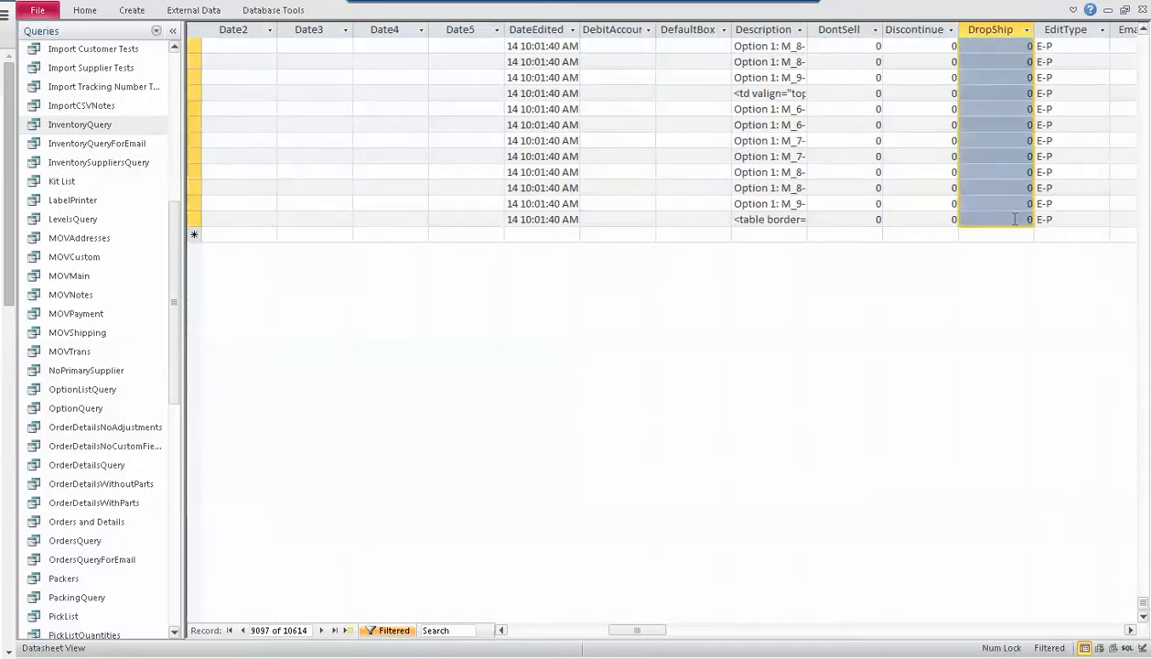
{"action": "key", "text": "ctrl+v"}
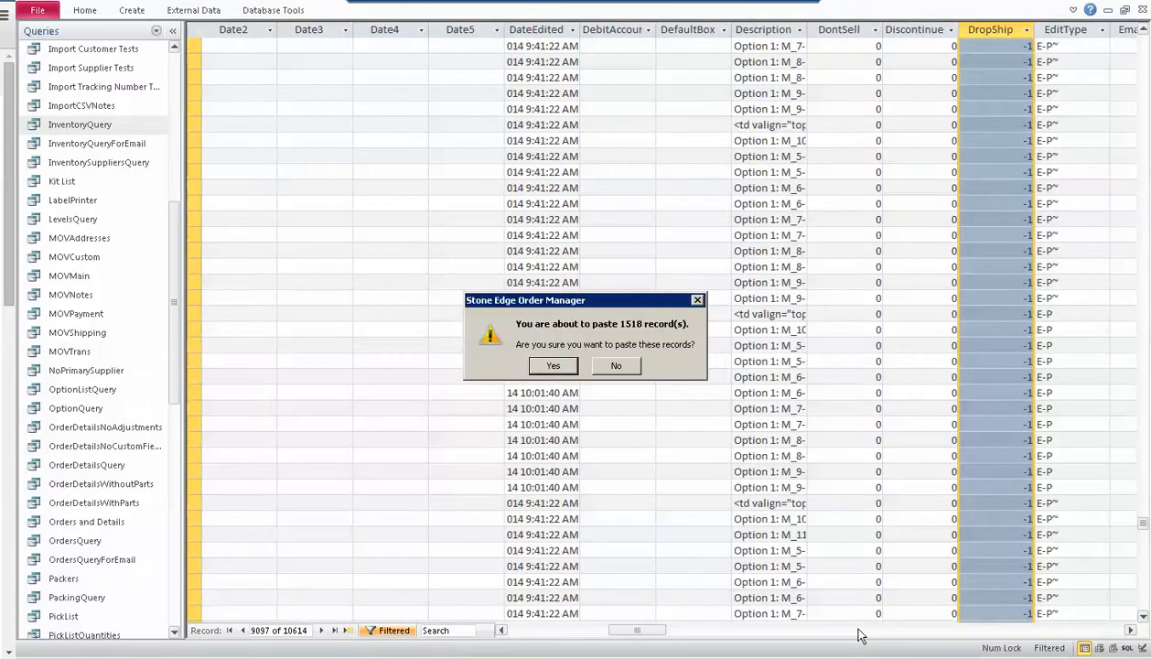
{"action": "left_click", "coordinate": [545, 366]}
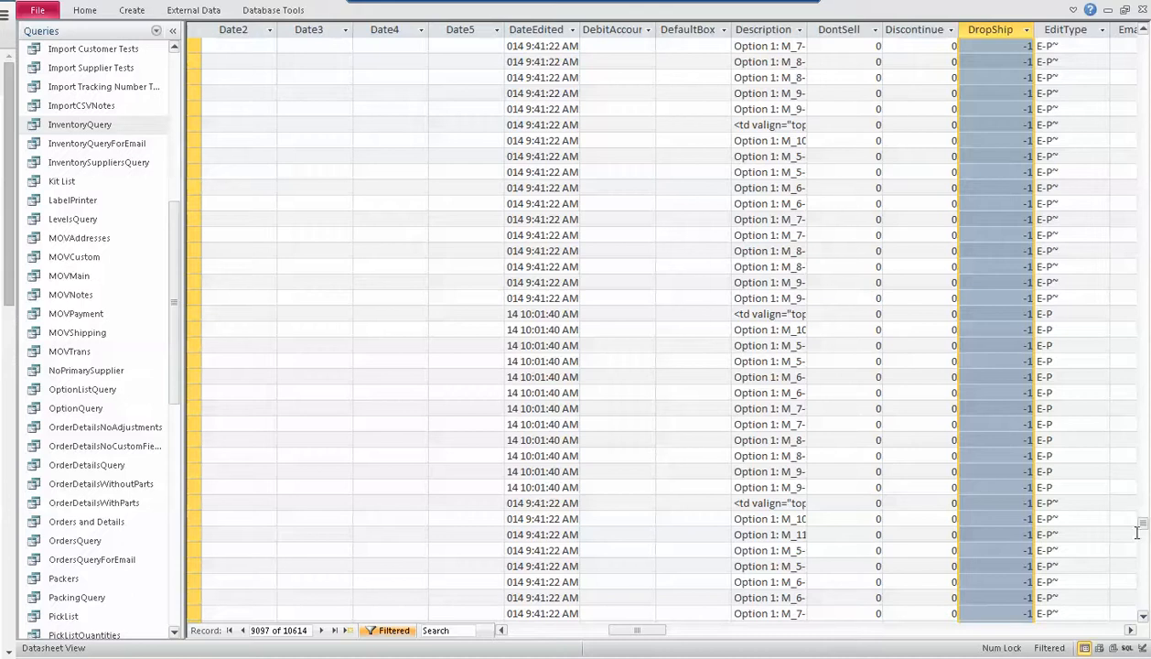
Sort the DropShip column Cleared to Selected and Selected to Cleared to check for records without -1
{"action": "left_click_drag", "start_coordinate": [1142, 528], "coordinate": [1143, 38]}
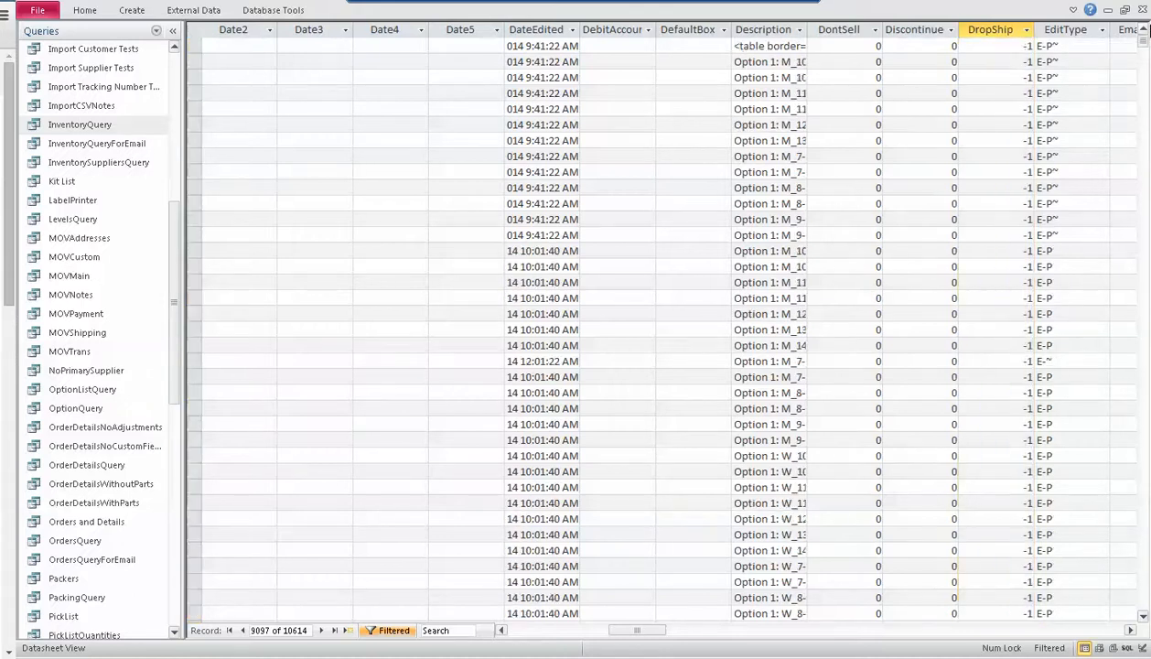
{"action": "left_click", "coordinate": [1026, 29]}
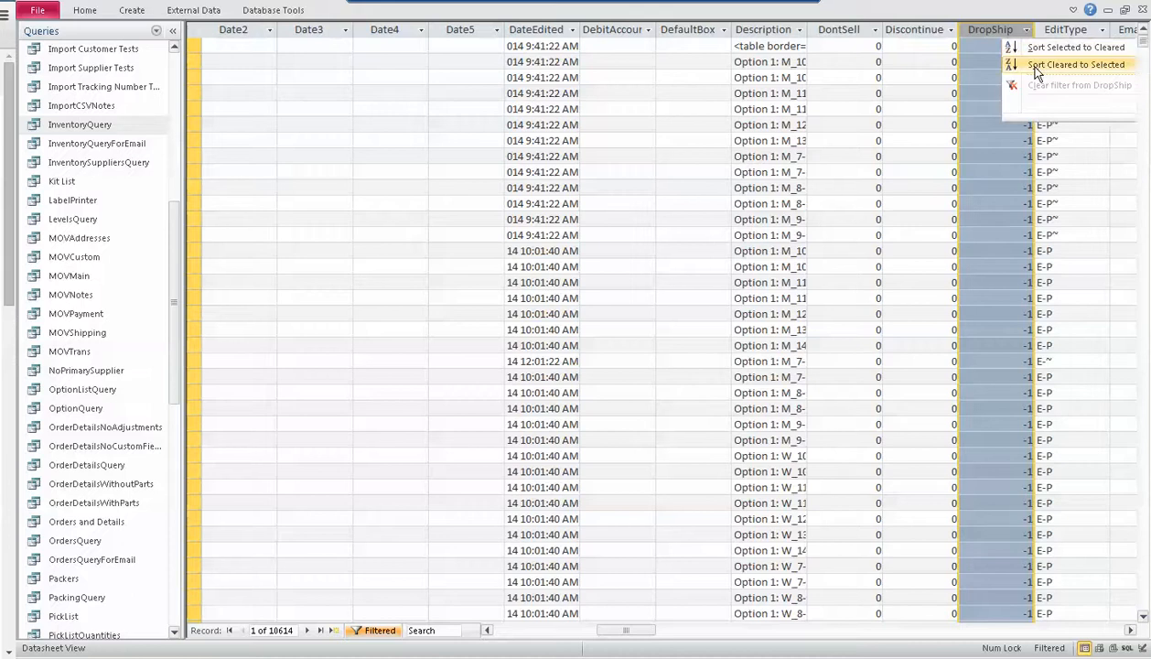
{"action": "left_click", "coordinate": [1036, 66]}
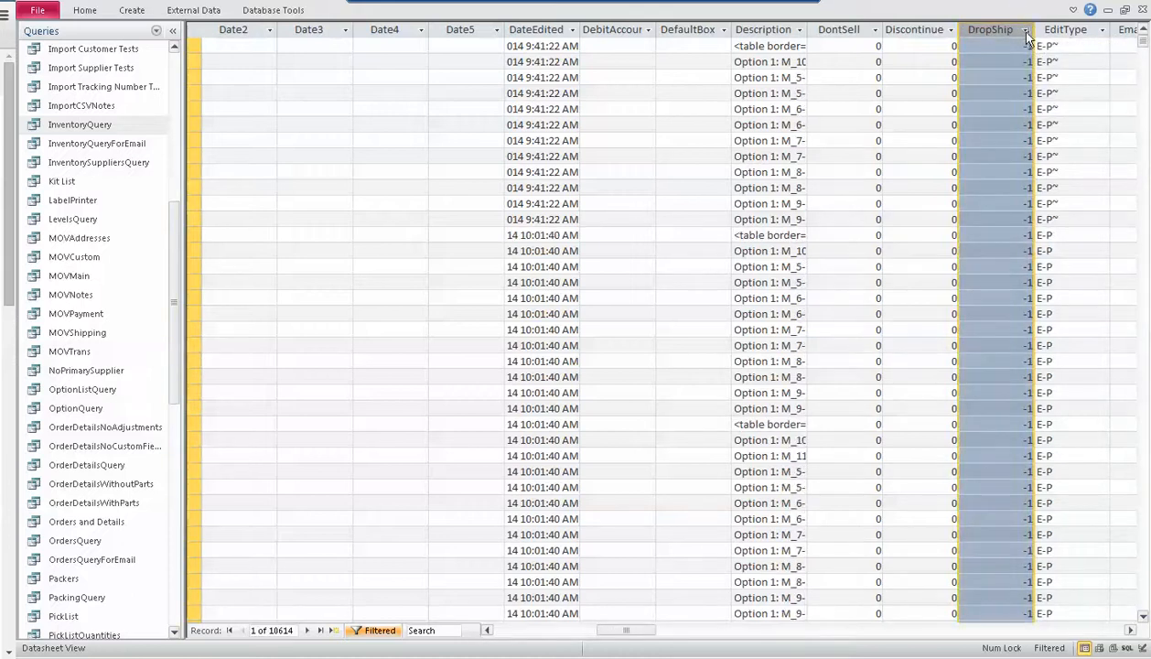
{"action": "left_click", "coordinate": [1026, 29]}
{"action": "left_click", "coordinate": [1031, 49]}
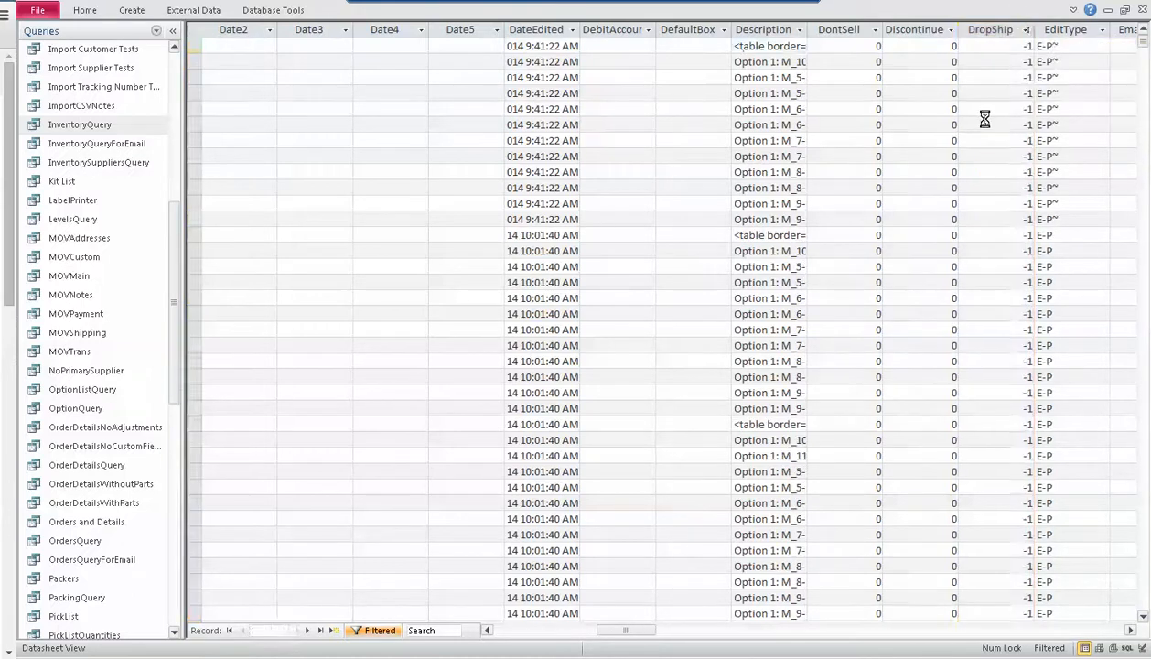
{"action": "left_click", "coordinate": [997, 62]}
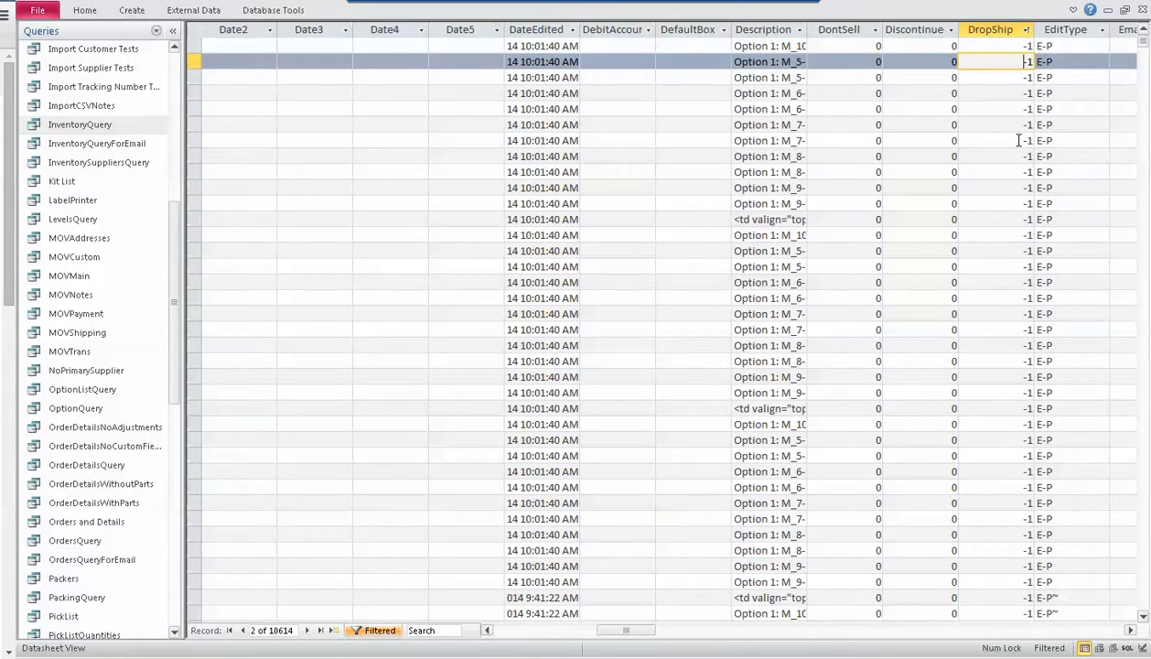
Close the inventory query without keeping the copied data on the clipboard, and open the inventory view from Stone Edge's main menu
{"action": "left_click", "coordinate": [1143, 11]}
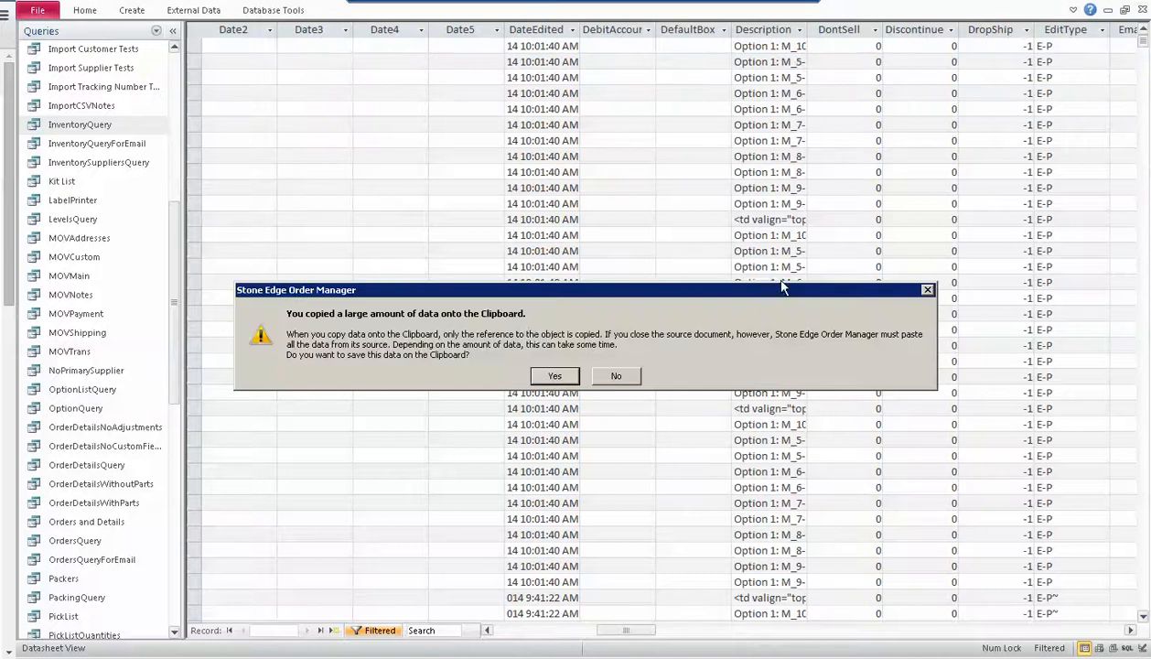
{"action": "left_click", "coordinate": [615, 375]}
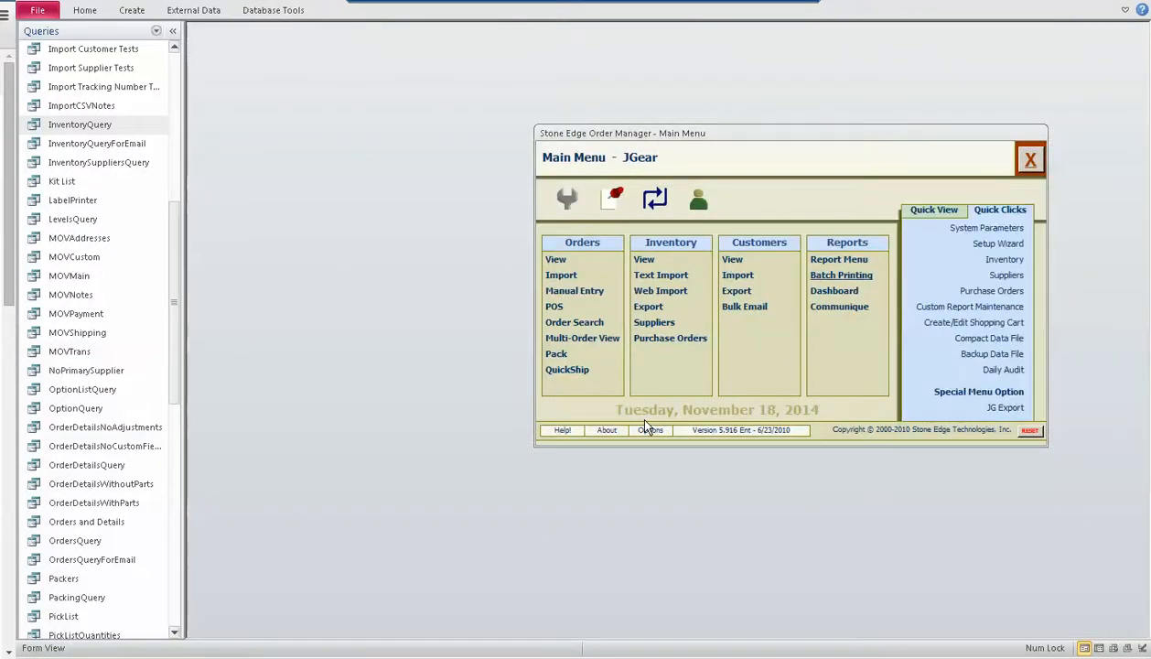
{"action": "left_click", "coordinate": [643, 261]}
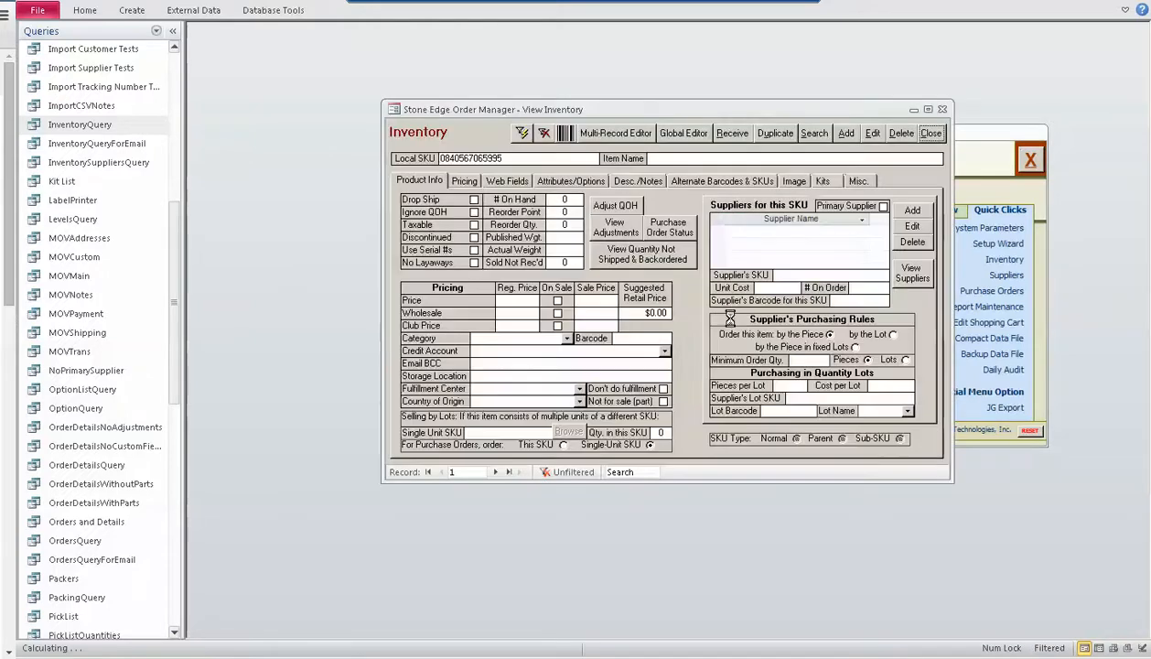
Search the inventory for items whose name includes "Caterpillar"
{"action": "left_click", "coordinate": [817, 135]}
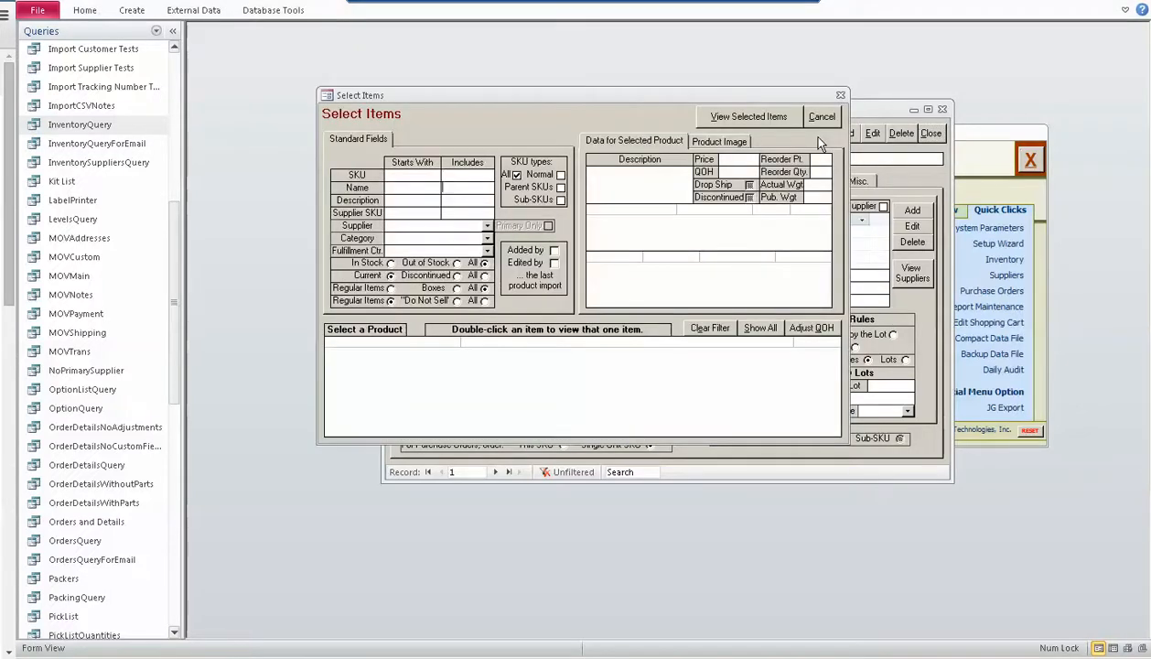
{"action": "type", "text": "Caterpiller"}
{"action": "key", "text": "Tab"}
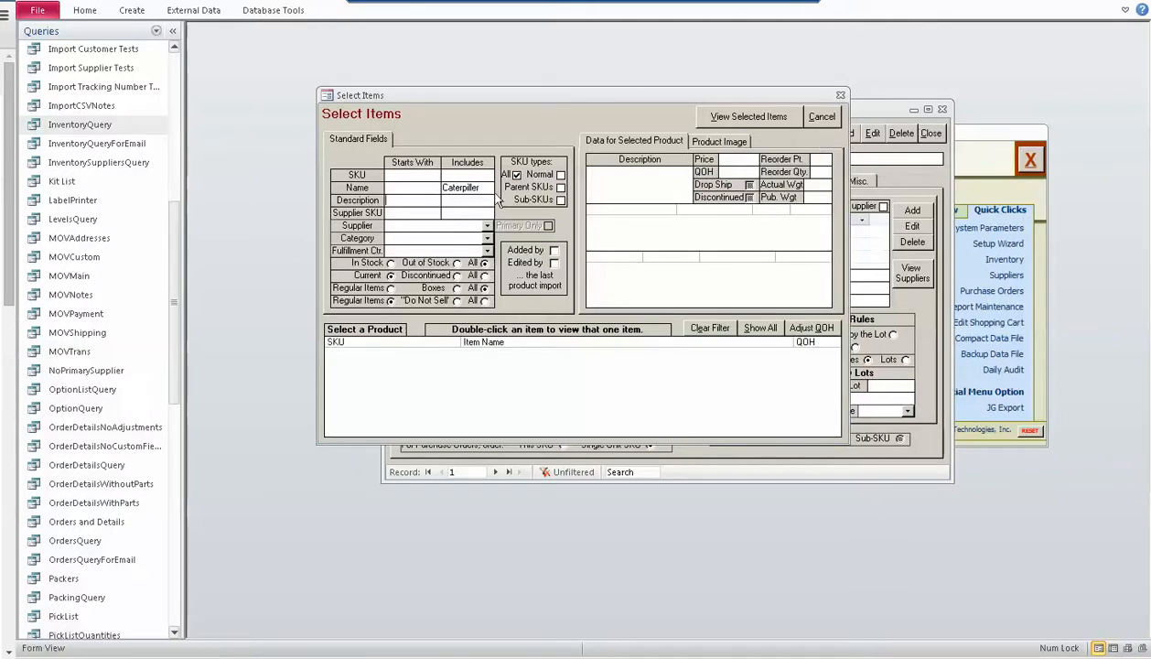
{"action": "left_click_drag", "start_coordinate": [455, 186], "coordinate": [460, 188]}
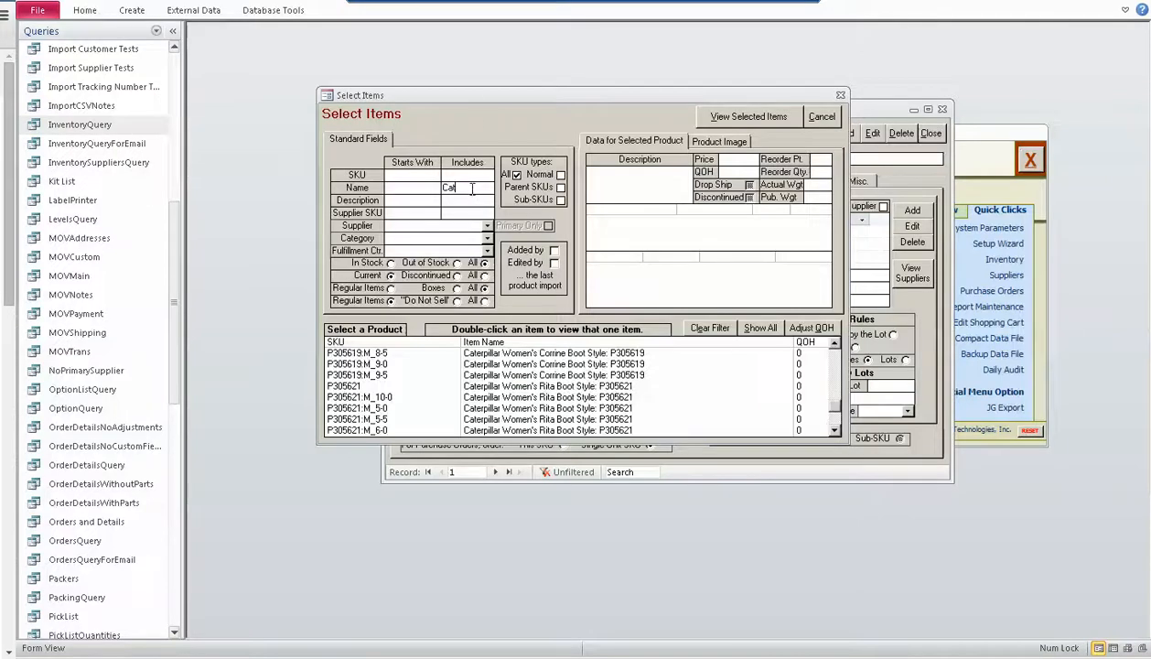
{"action": "type", "text": "piller"}
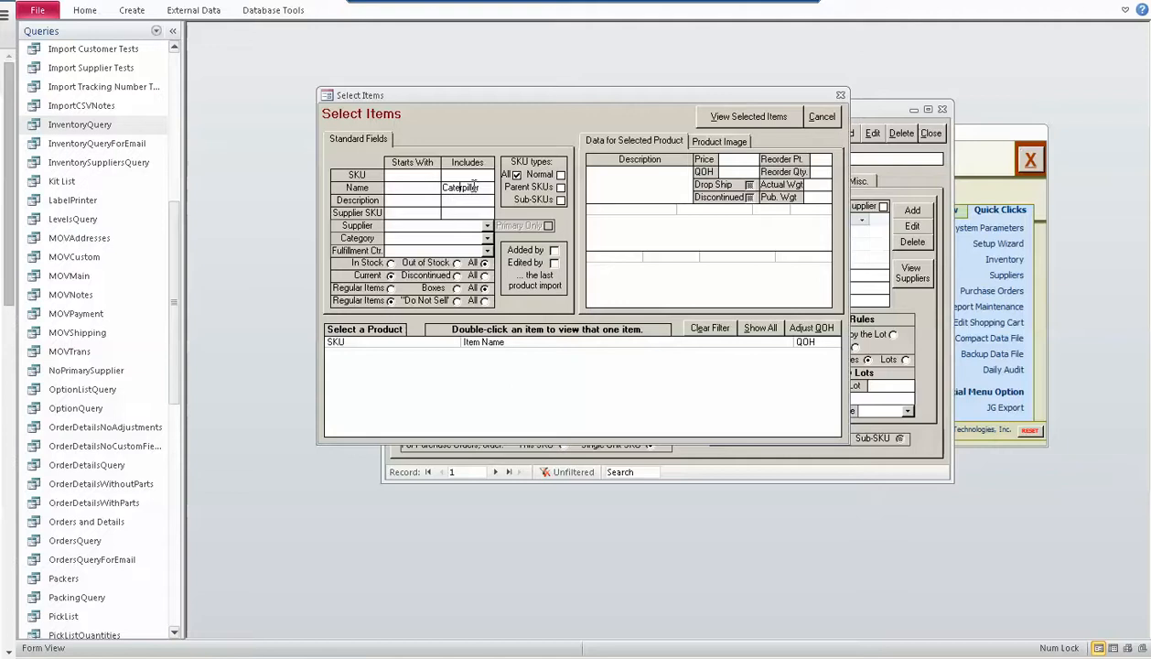
{"action": "type", "text": "r"}
{"action": "key", "text": "Tab"}
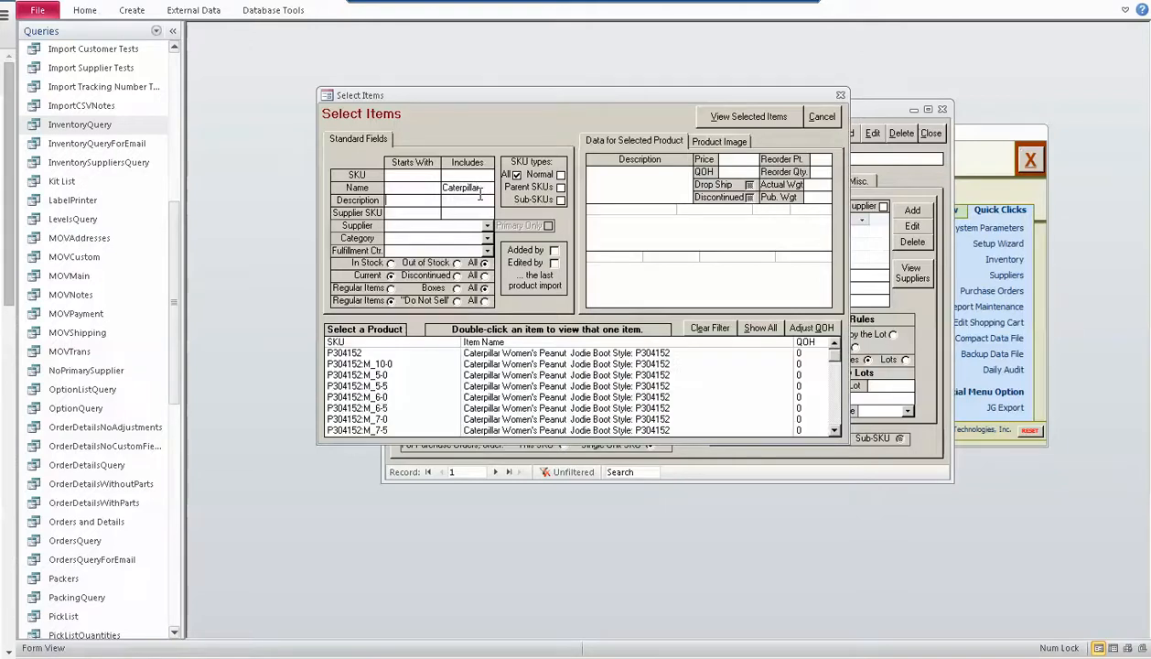
Check the Drop Ship setting of items P304152:M_5-5 and P304152:M_7-0, and close the item search
{"action": "left_click", "coordinate": [524, 384]}
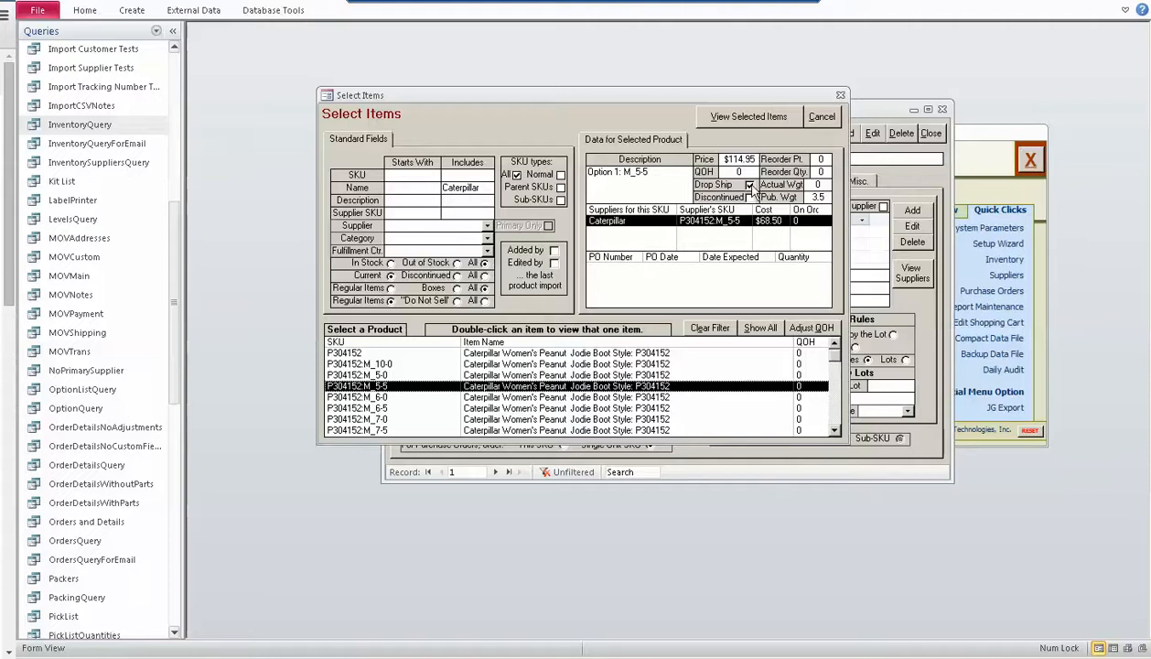
{"action": "left_click", "coordinate": [628, 418]}
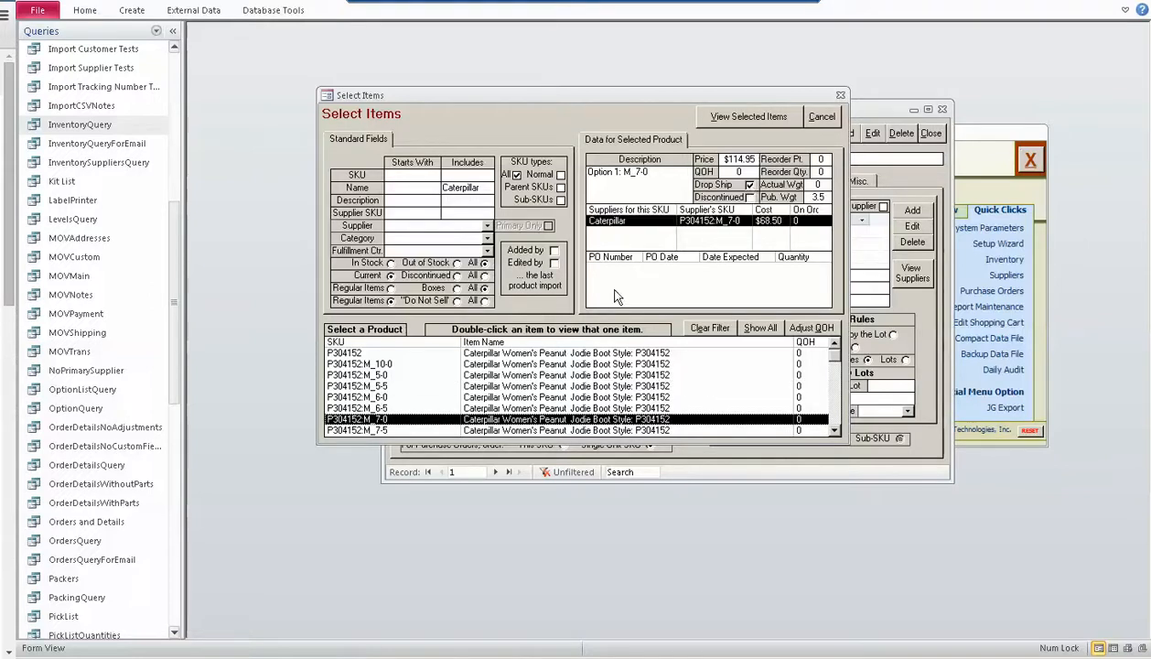
{"action": "left_click", "coordinate": [812, 117]}
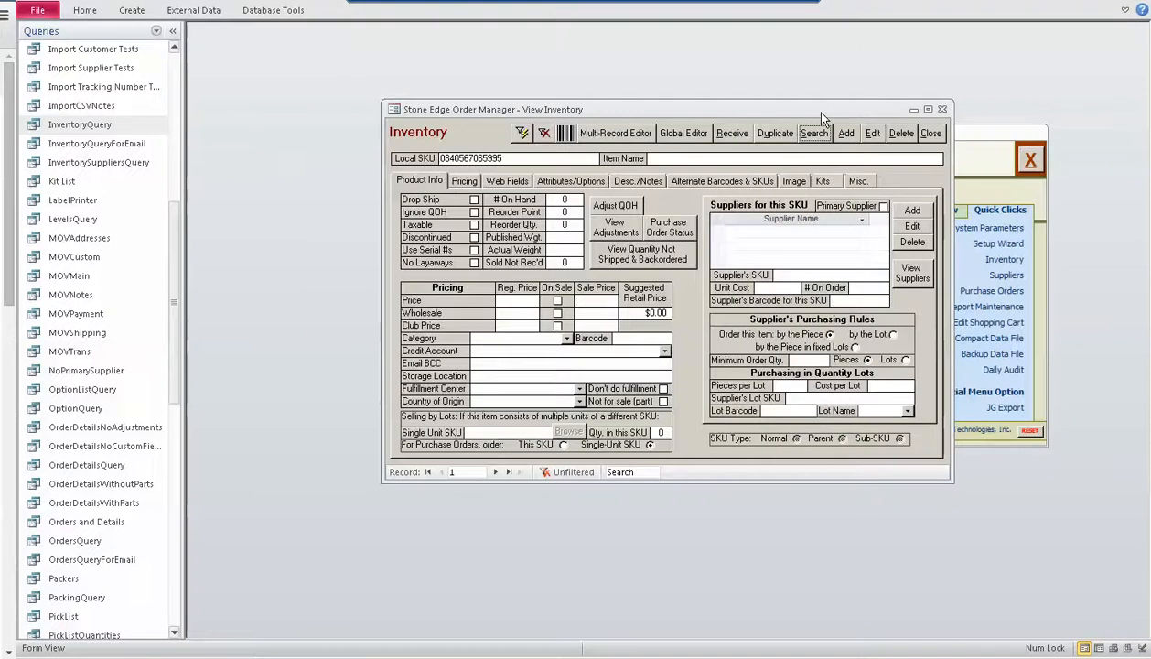